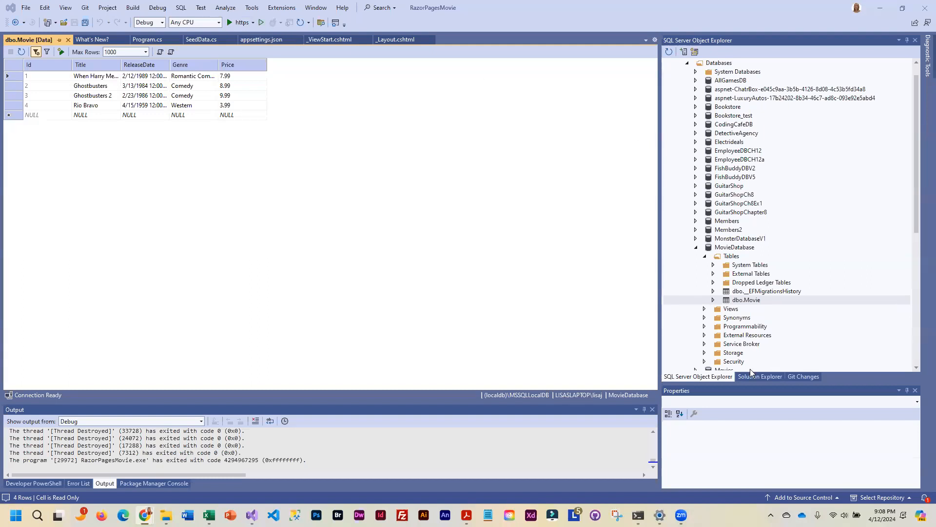
Step: Show Solution Explorer and launch the RazorPagesMovie app via the https Run button
{"action": "left_click", "coordinate": [759, 376]}
{"action": "left_click", "coordinate": [242, 22]}
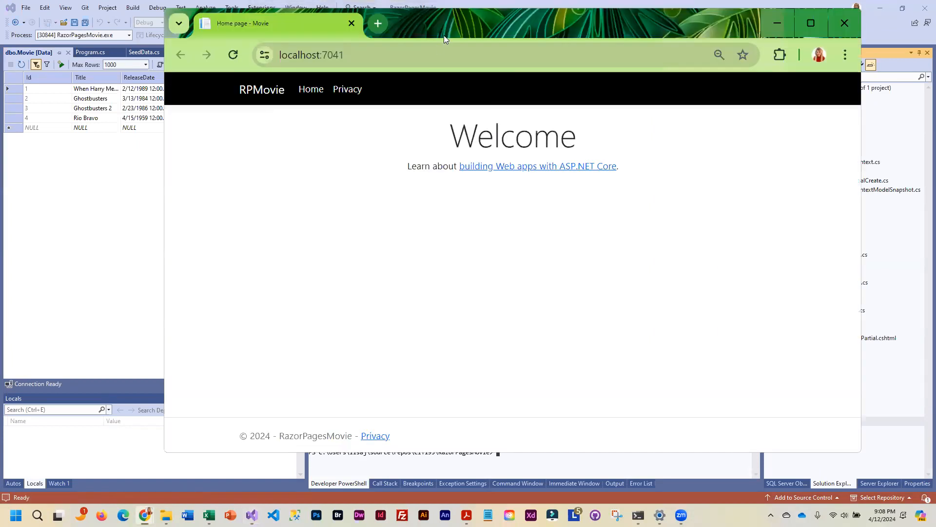
Step: Maximize the browser, navigate to /Movies and highlight the ReleaseDate column header
{"action": "double_click", "coordinate": [468, 19]}
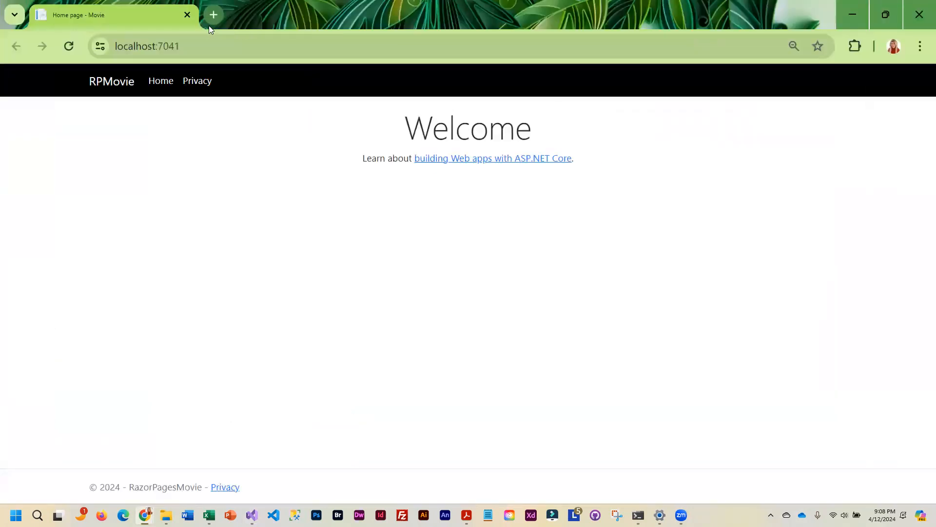
{"action": "left_click", "coordinate": [205, 45]}
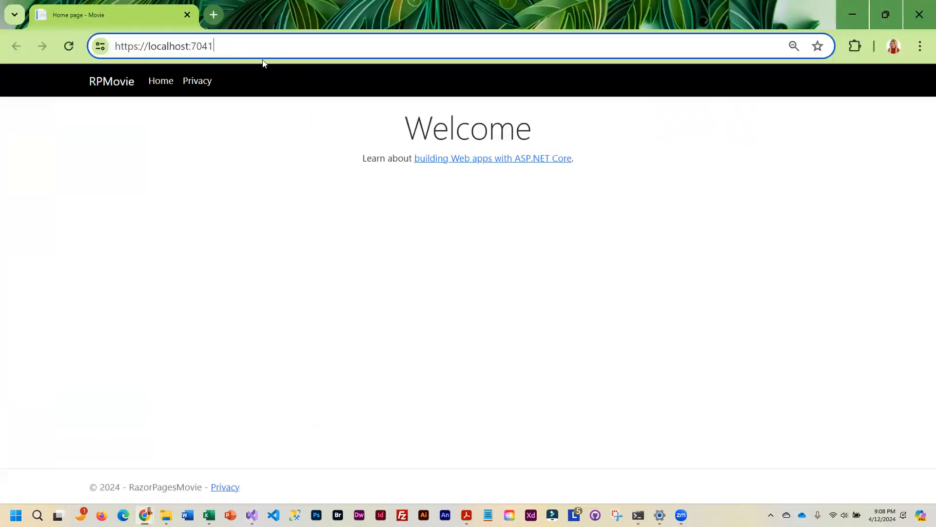
{"action": "type", "text": "/"}
{"action": "key", "text": "Return"}
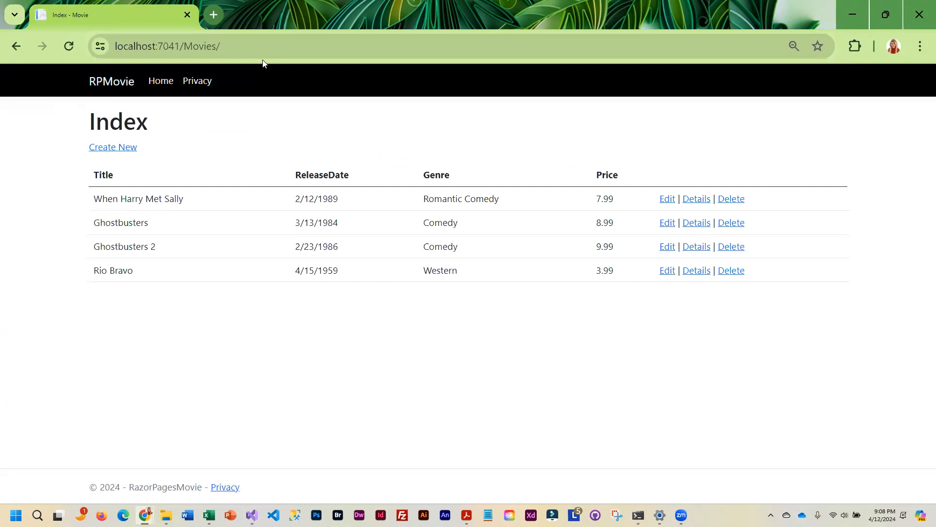
{"action": "left_click_drag", "start_coordinate": [295, 175], "coordinate": [354, 178]}
{"action": "left_click", "coordinate": [330, 175]}
Step: Restore and minimize the browser to return to Visual Studio
{"action": "left_click", "coordinate": [885, 15]}
{"action": "left_click", "coordinate": [824, 35]}
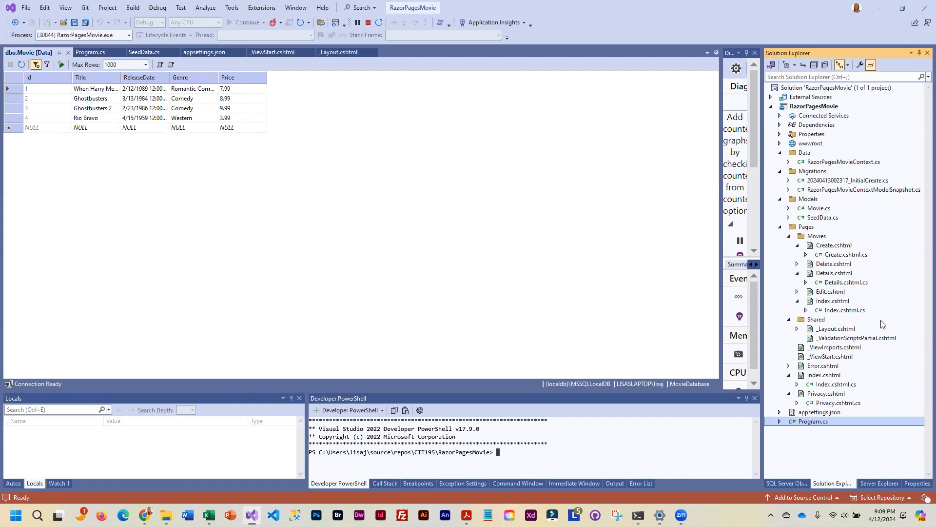
Step: Stop debugging and close the dbo.Movie, SeedData.cs, appsettings.json and layout tabs
{"action": "left_click", "coordinate": [369, 22]}
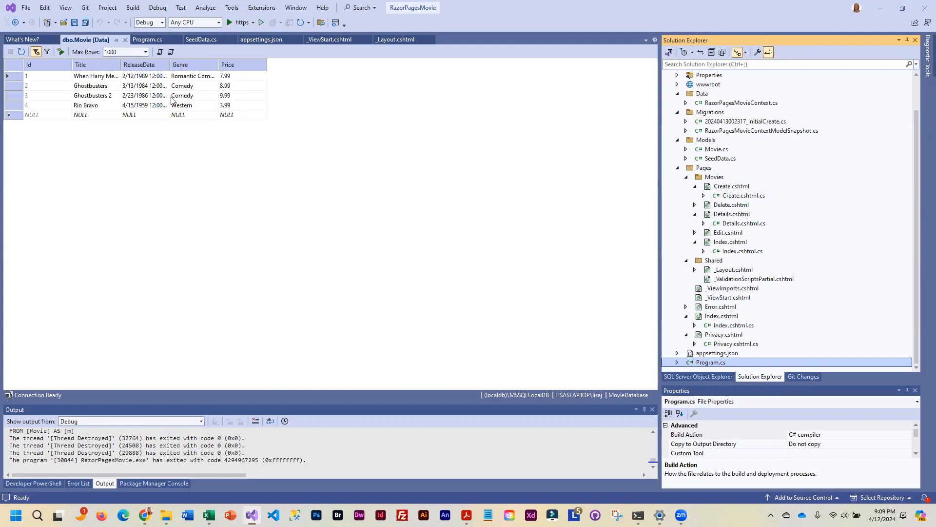
{"action": "left_click", "coordinate": [124, 40]}
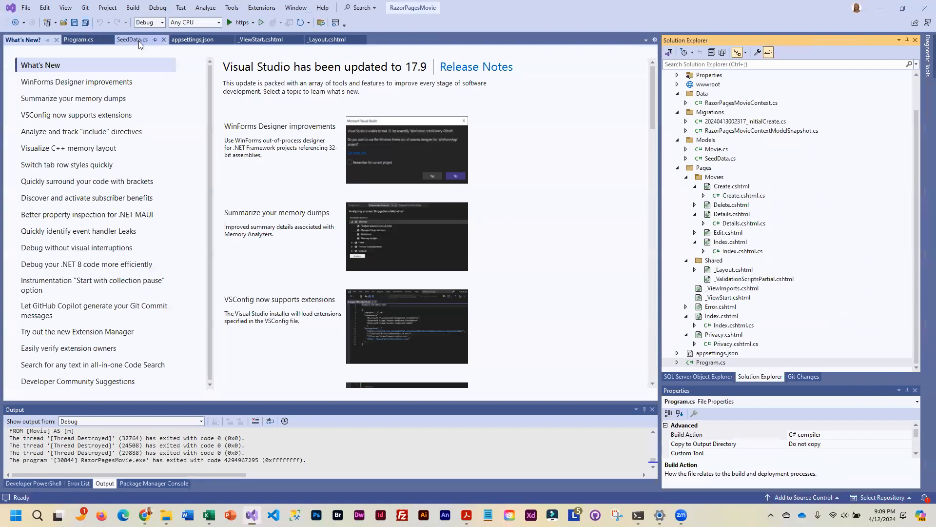
{"action": "left_click", "coordinate": [139, 41]}
{"action": "middle_click", "coordinate": [140, 42]}
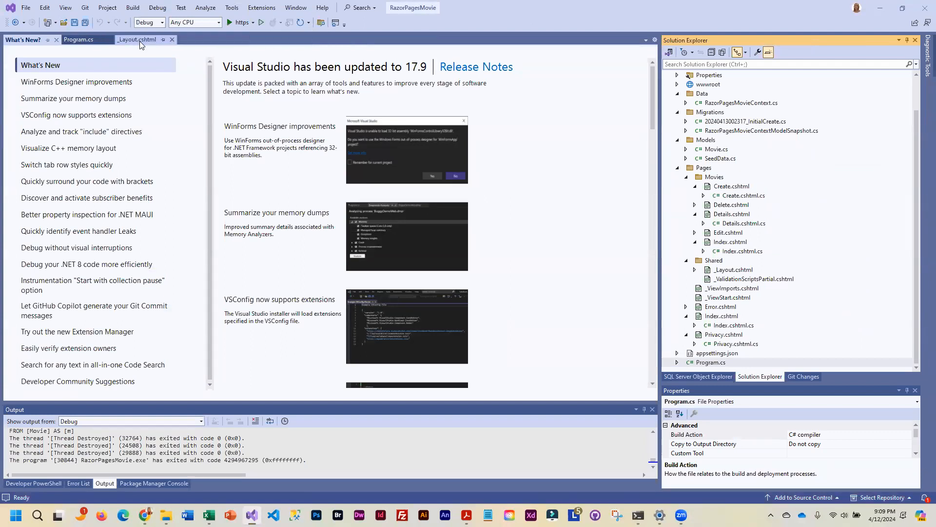
{"action": "middle_click", "coordinate": [140, 41]}
{"action": "left_click", "coordinate": [78, 40]}
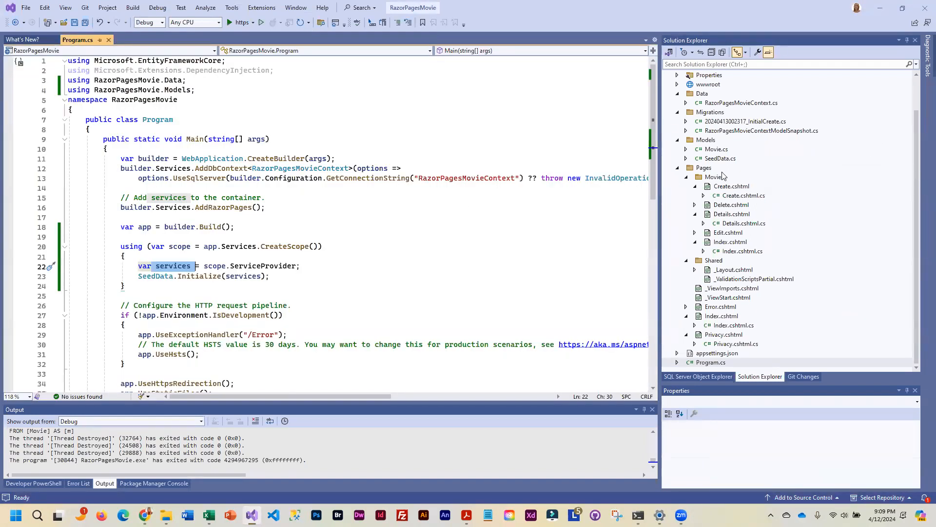
Step: Open the Movie.cs model class from Solution Explorer
{"action": "double_click", "coordinate": [715, 150]}
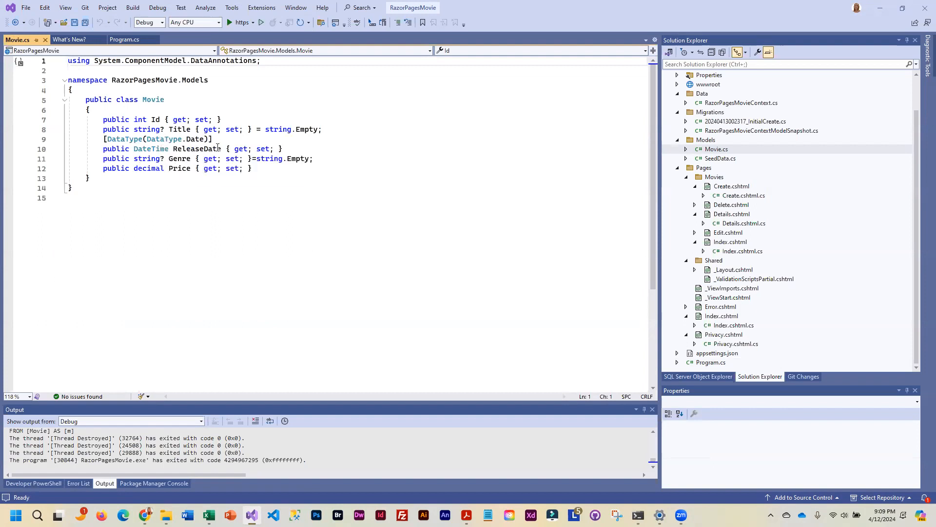
Step: Add [Display(Name = "Release Date")] above ReleaseDate, alongside [DataType(DataType.Date)]
{"action": "left_click", "coordinate": [219, 139]}
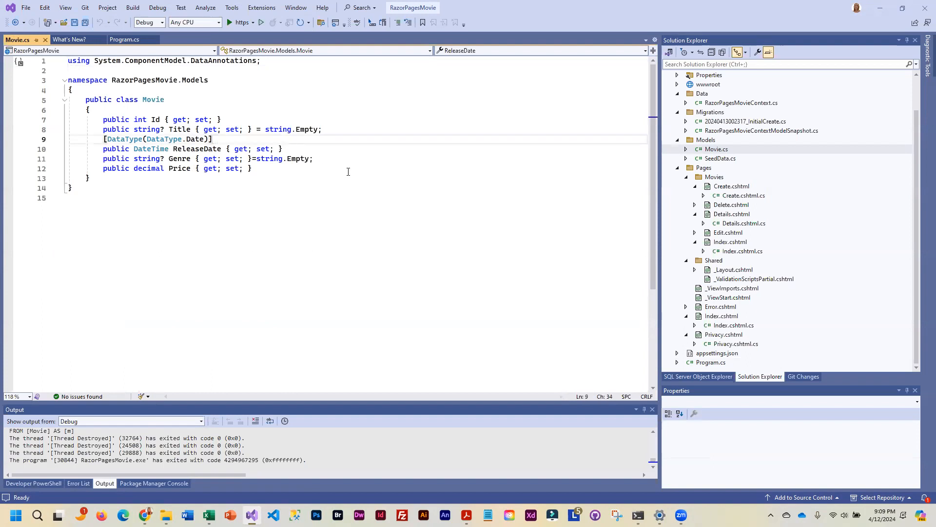
{"action": "key", "text": "Return"}
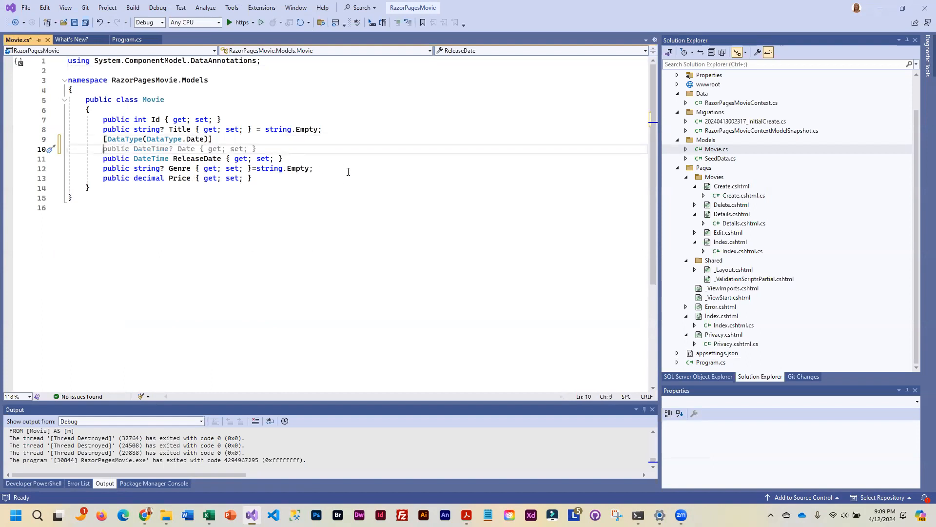
{"action": "type", "text": "["}
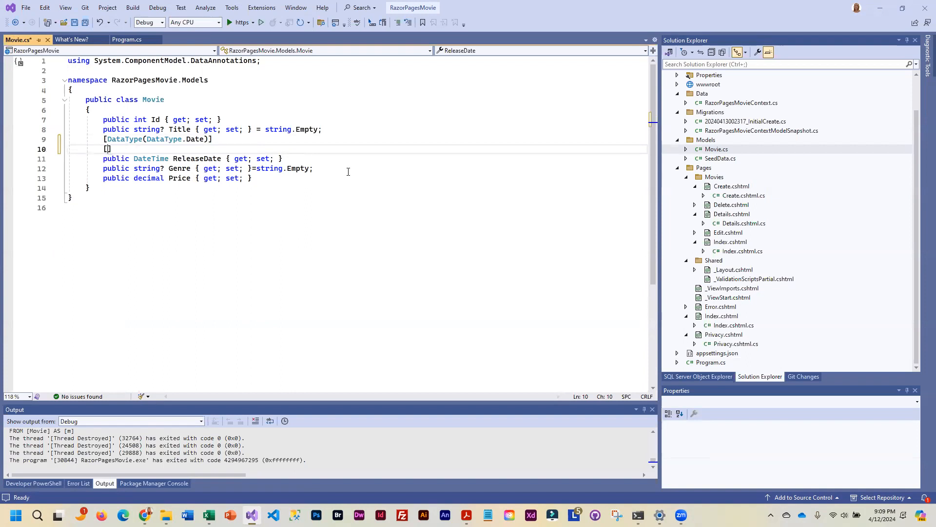
{"action": "type", "text": "Display"}
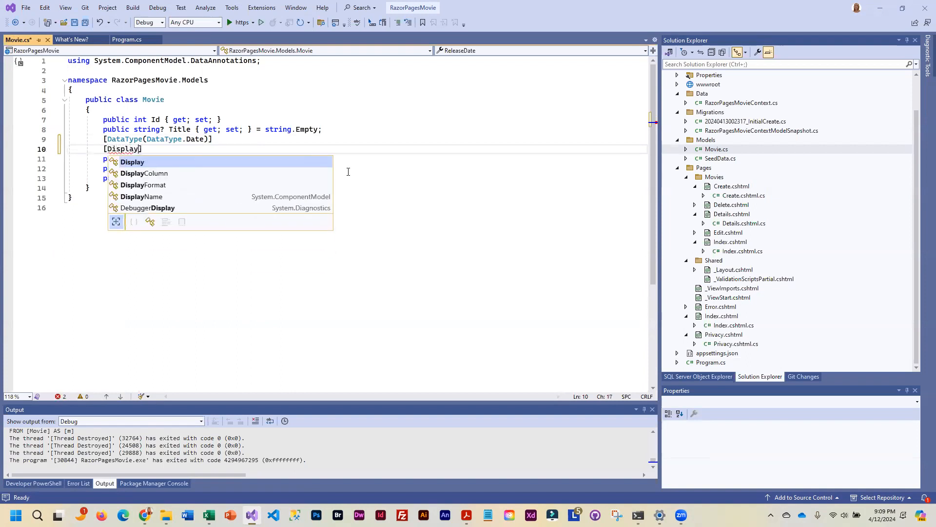
{"action": "type", "text": "Name"}
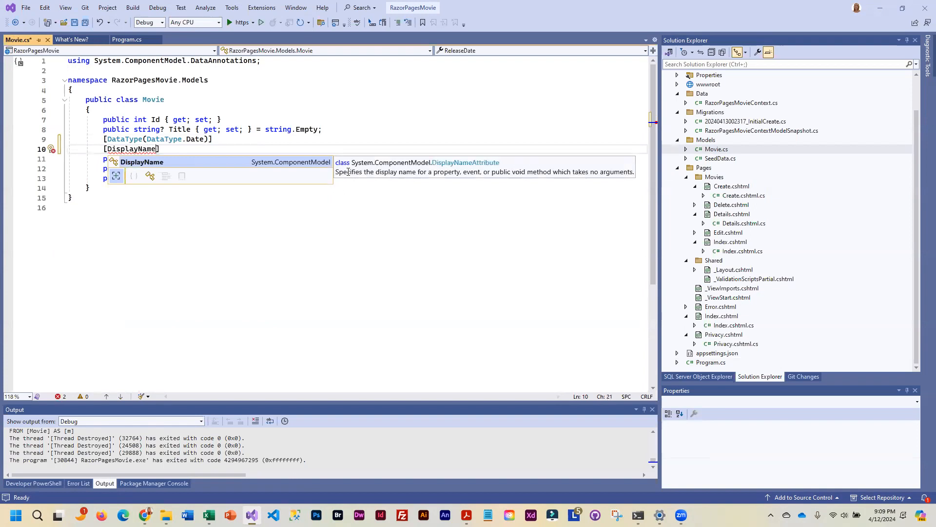
{"action": "key", "text": "BackSpace"}
{"action": "key", "text": "BackSpace"}
{"action": "key", "text": "BackSpace"}
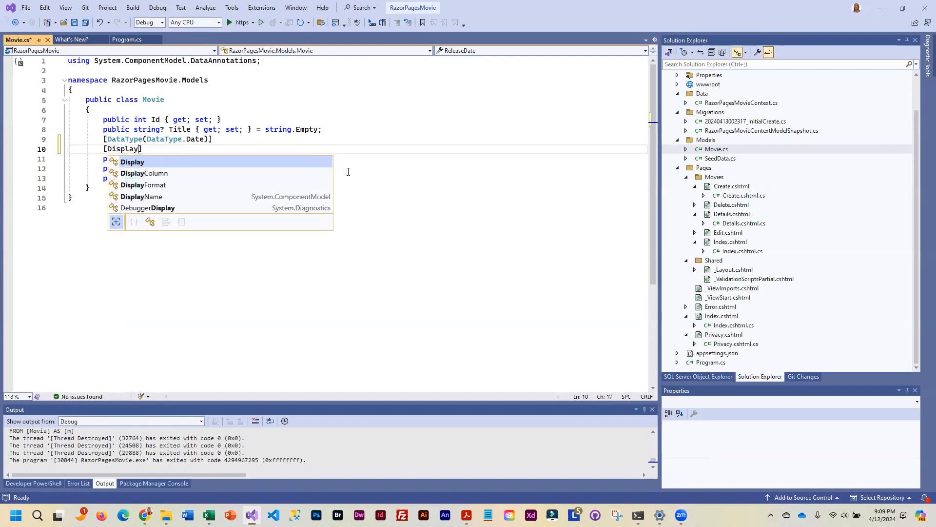
{"action": "type", "text": "(("}
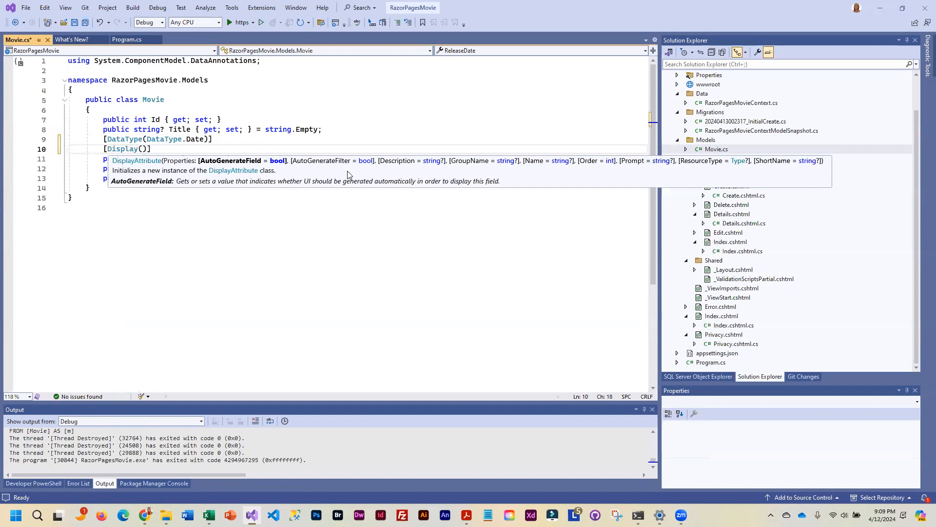
{"action": "type", "text": "Name ="}
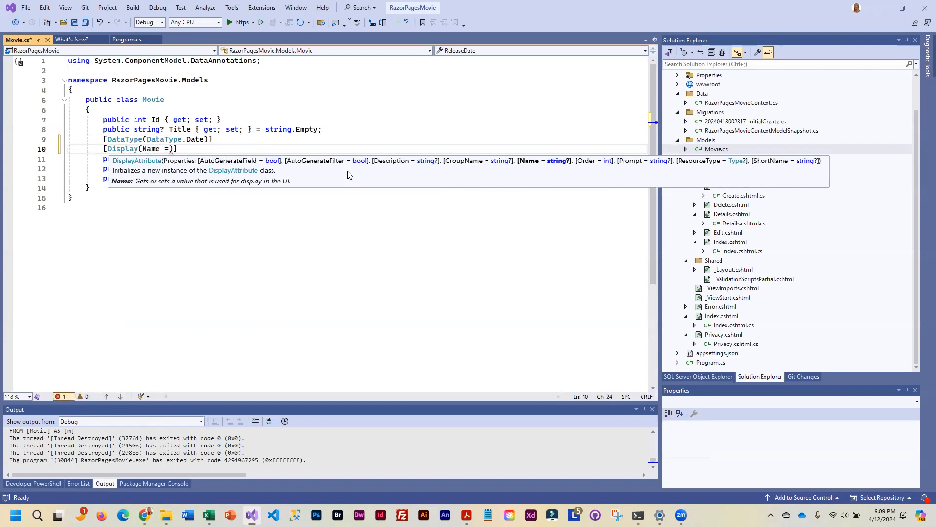
{"action": "type", "text": "\""}
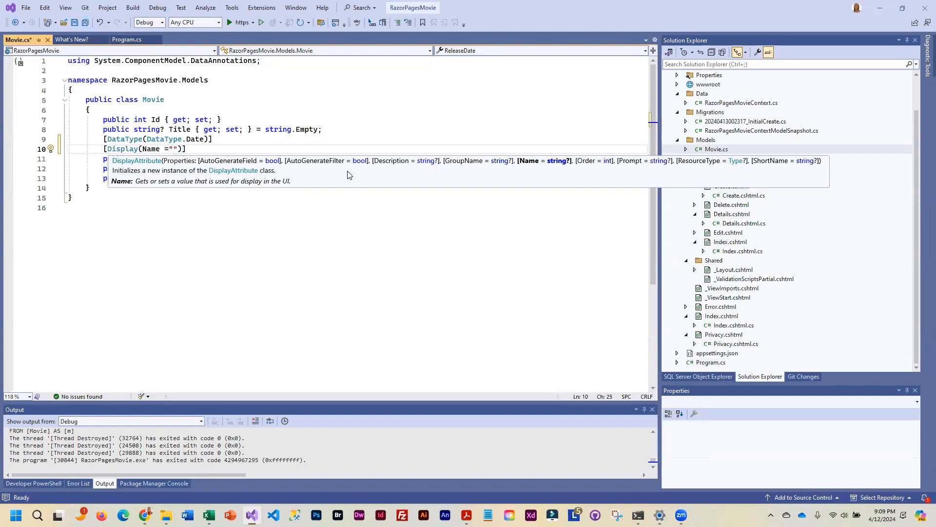
{"action": "type", "text": "Release "}
{"action": "type", "text": "Date"}
{"action": "mouse_move", "coordinate": [199, 149]}
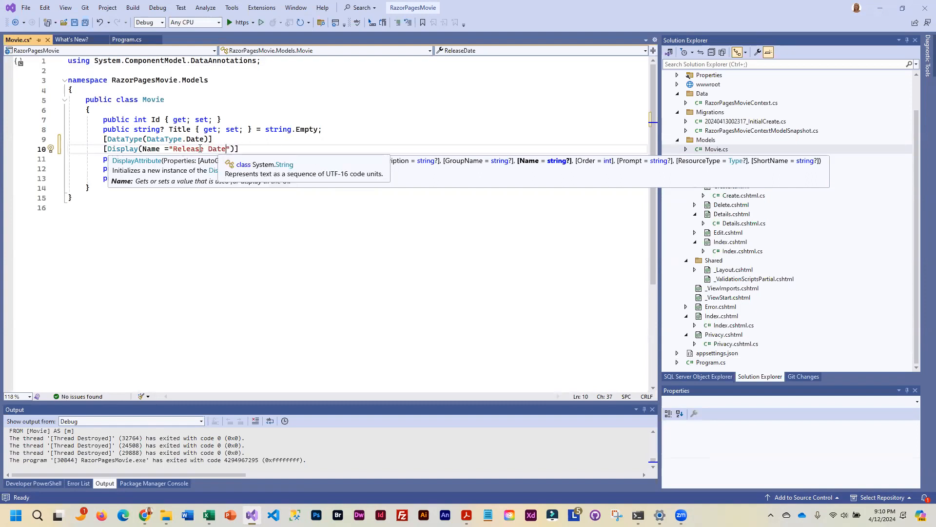
{"action": "left_click", "coordinate": [364, 136]}
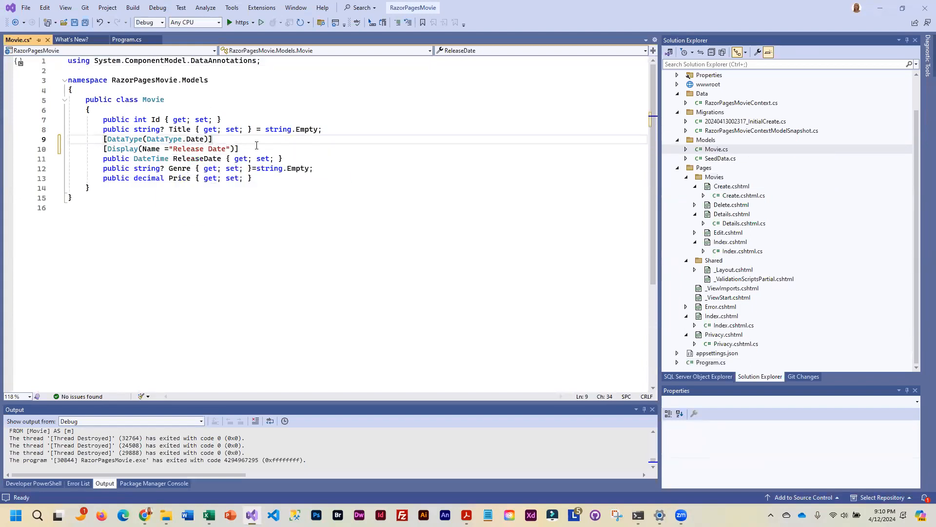
{"action": "left_click_drag", "start_coordinate": [104, 148], "coordinate": [241, 150]}
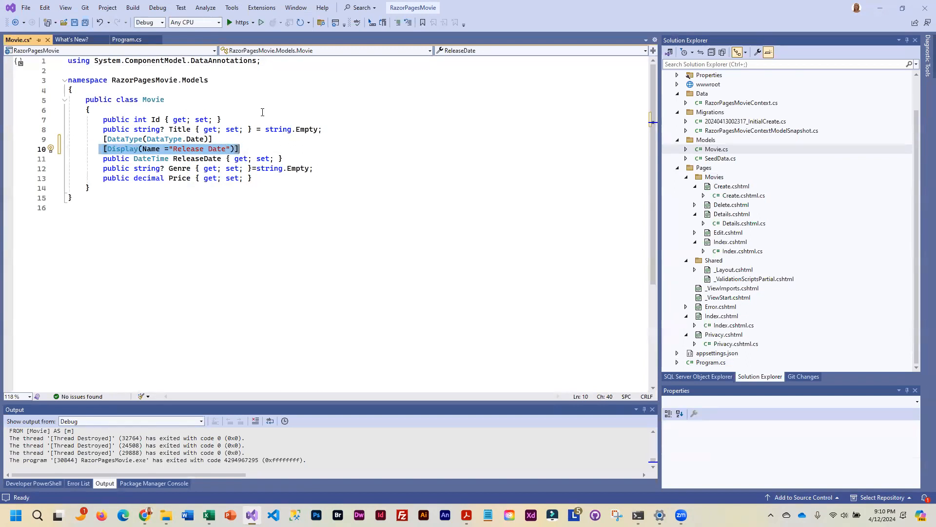
Step: Add a using System.ComponentModel.DataAnnotations.Schema; directive after line 1
{"action": "left_click", "coordinate": [272, 64]}
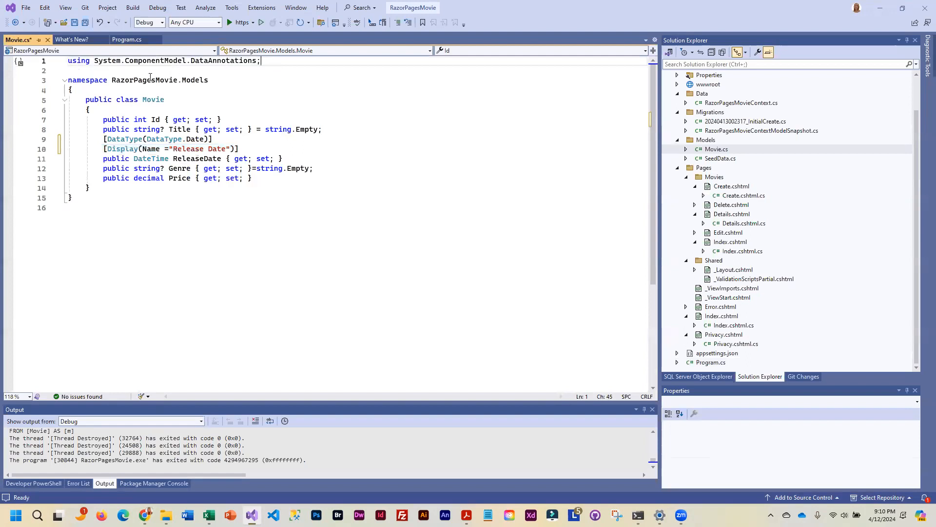
{"action": "left_click_drag", "start_coordinate": [94, 60], "coordinate": [262, 60]}
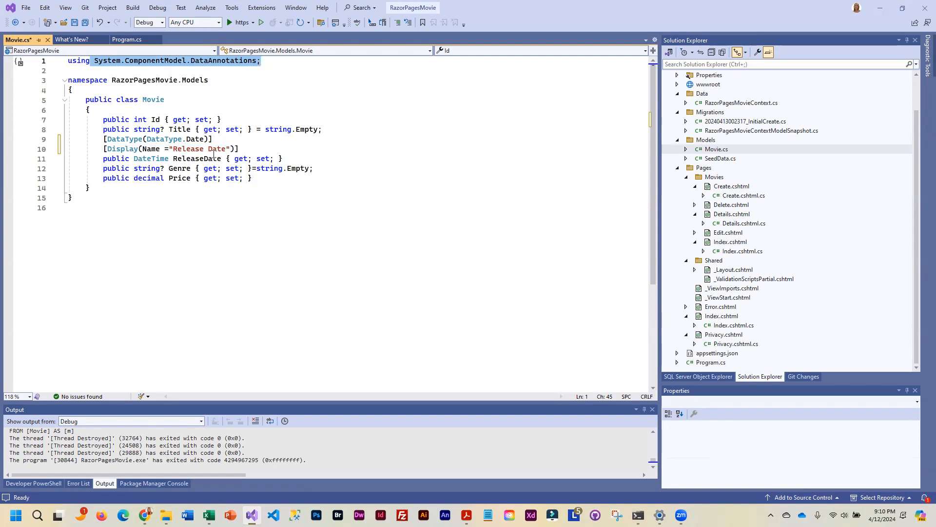
{"action": "left_click", "coordinate": [273, 61]}
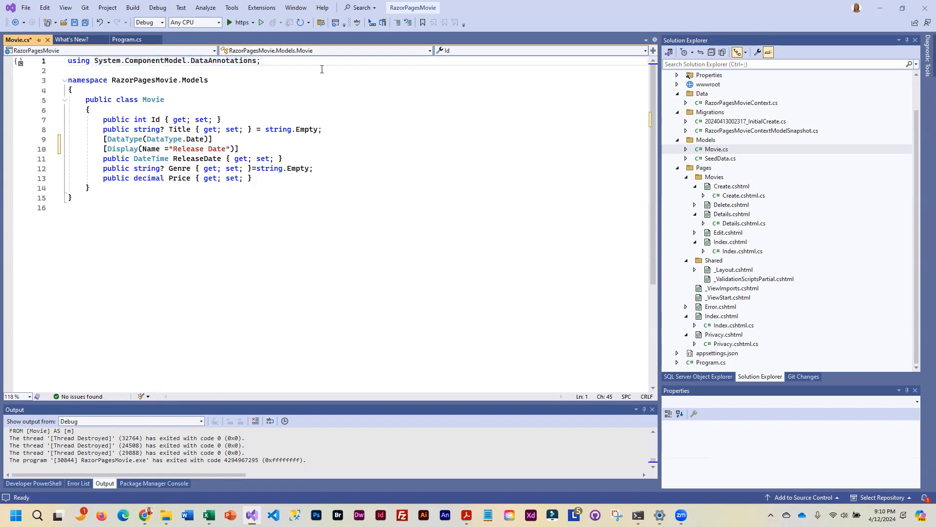
{"action": "key", "text": "Return"}
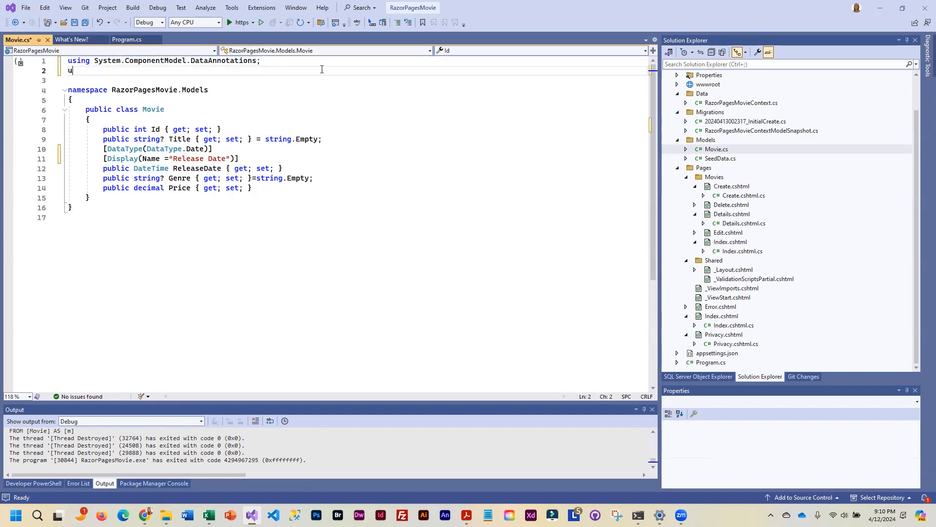
{"action": "type", "text": "using "}
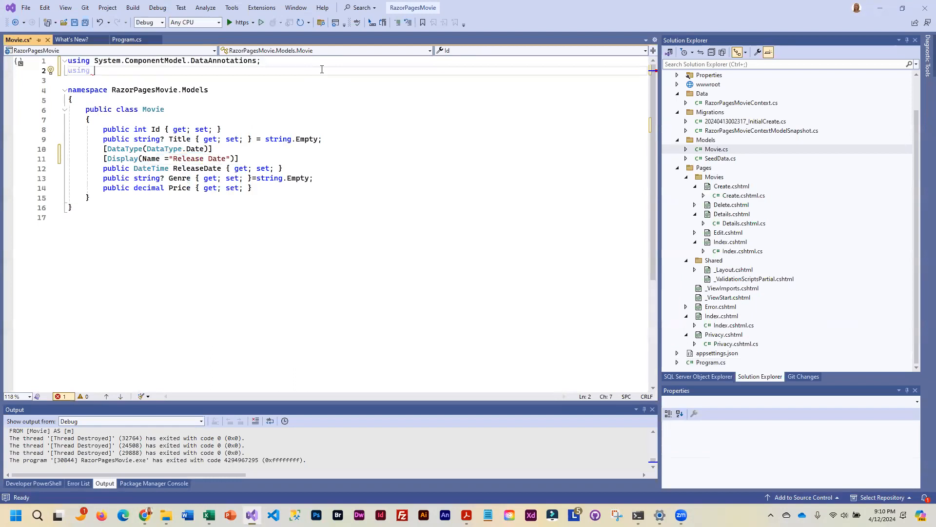
{"action": "type", "text": "St"}
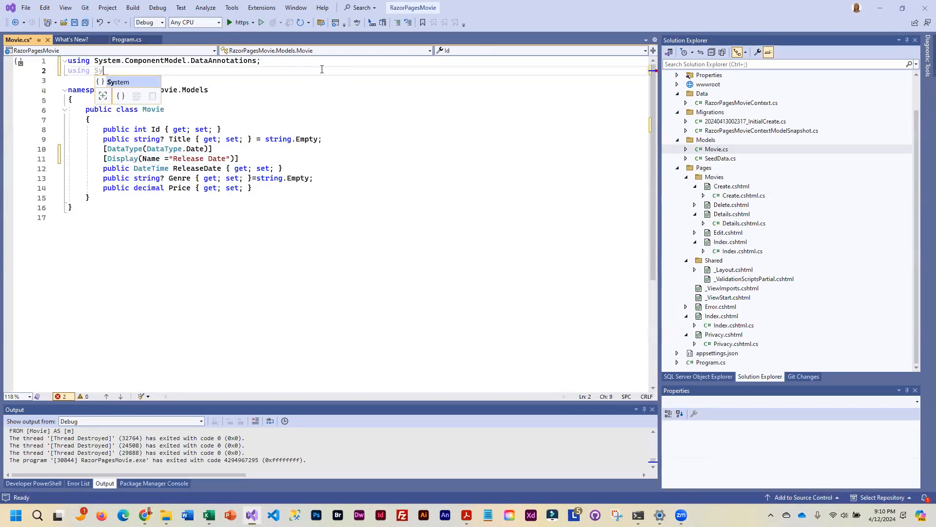
{"action": "type", "text": "ystem.Compo"}
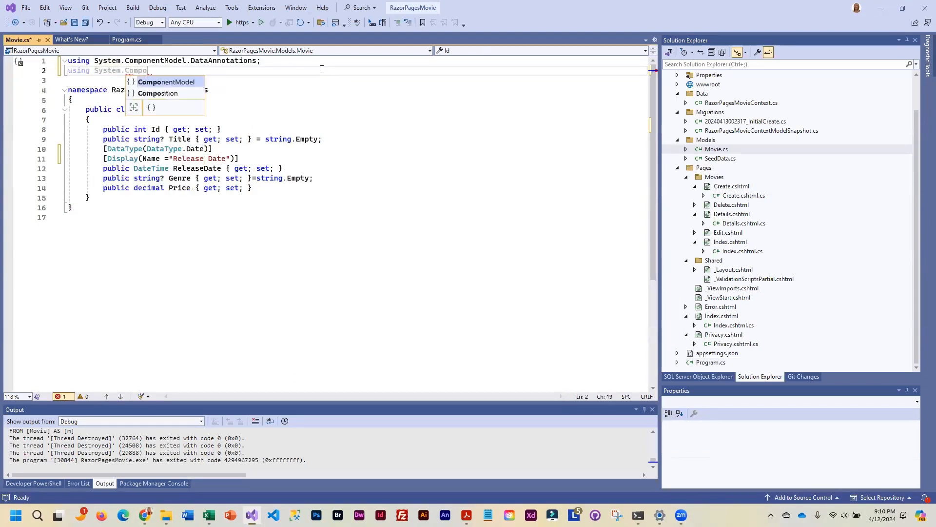
{"action": "type", "text": "nentModel"}
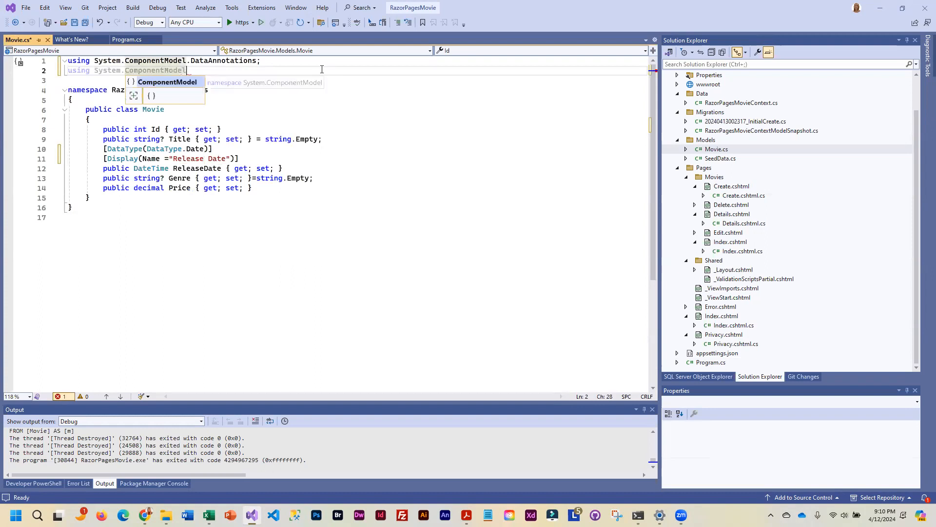
{"action": "type", "text": "."}
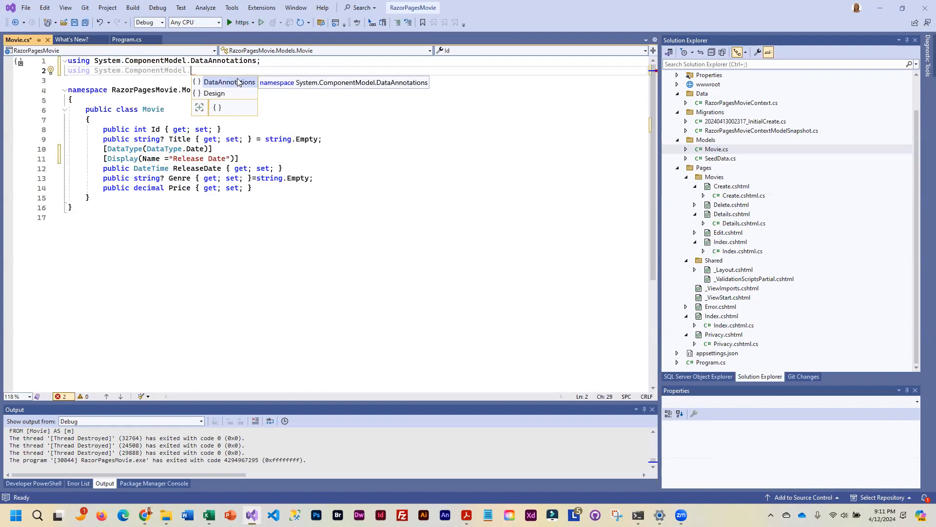
{"action": "key", "text": "Tab"}
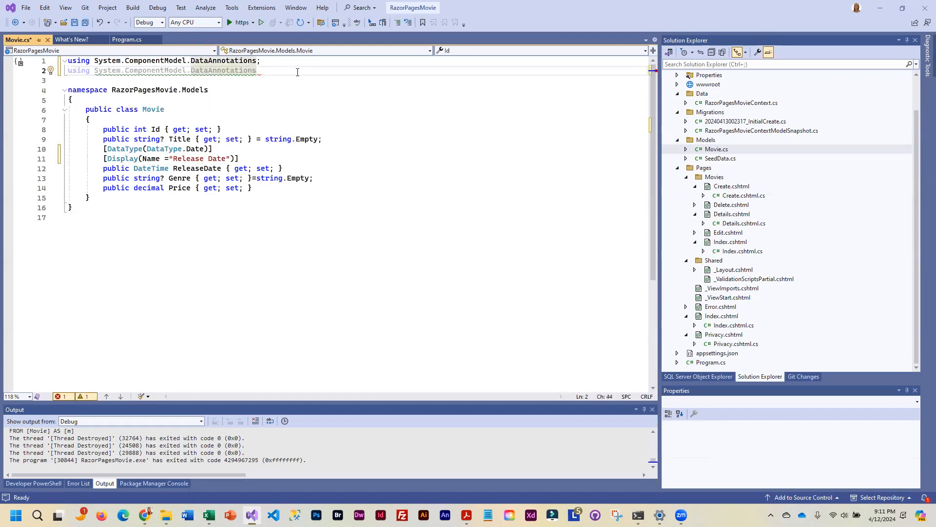
{"action": "type", "text": ".Schema;"}
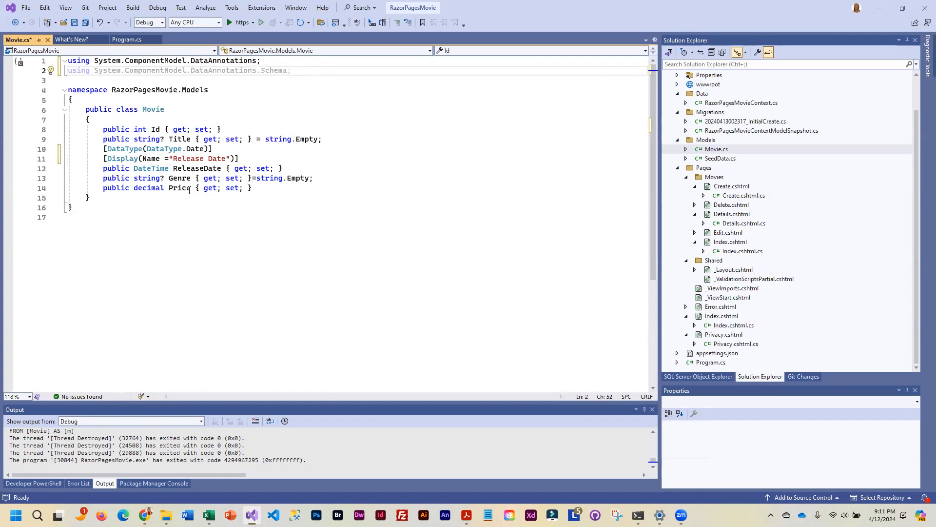
Step: Add [Column(TypeName = "decimal(18,2)")] above the Price property
{"action": "left_click", "coordinate": [319, 181]}
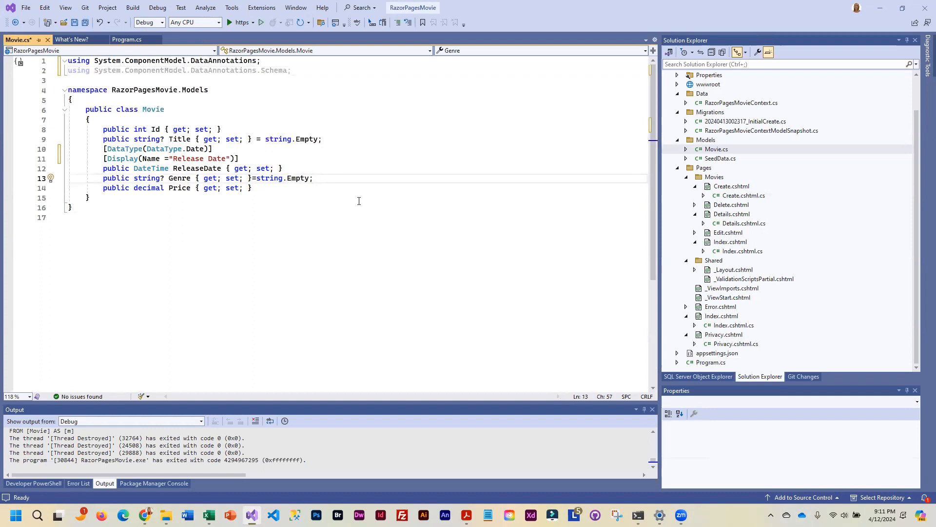
{"action": "key", "text": "Return"}
{"action": "type", "text": "["}
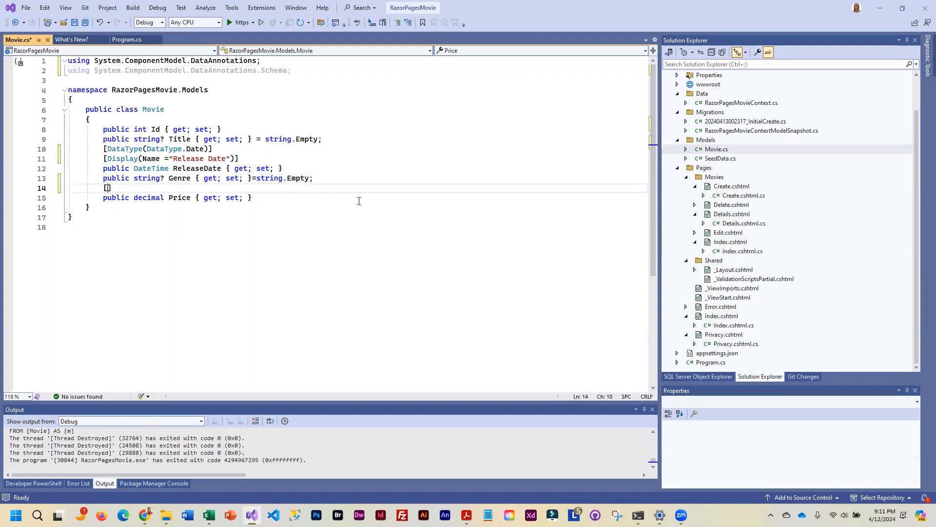
{"action": "type", "text": "Column"}
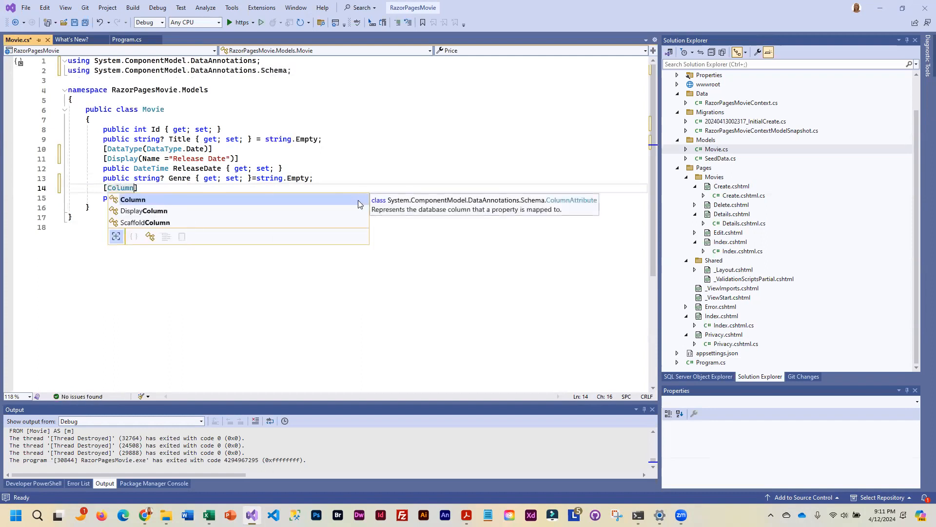
{"action": "type", "text": "(Type"}
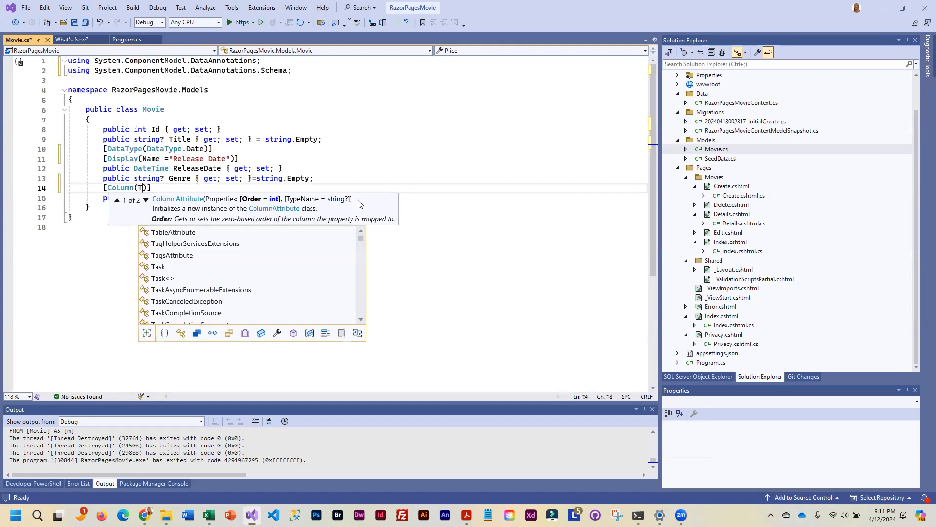
{"action": "type", "text": "Name"}
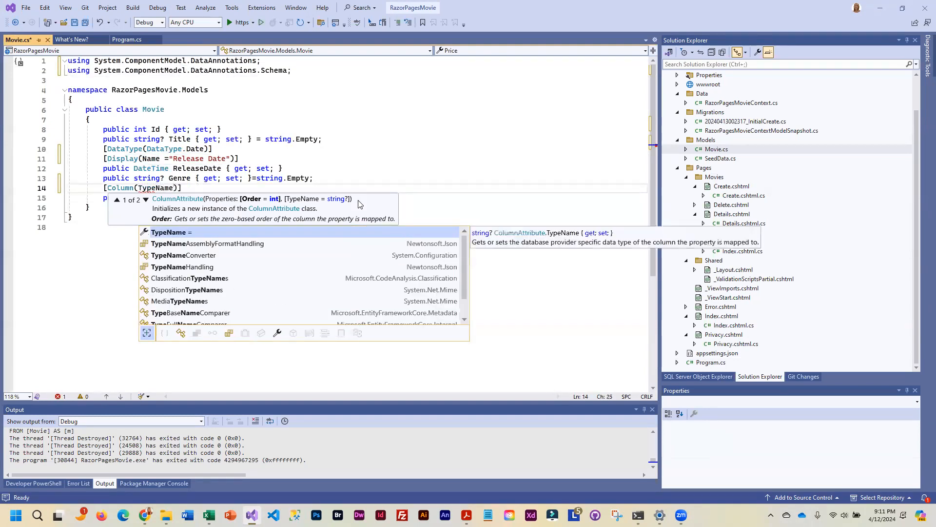
{"action": "type", "text": " =\""}
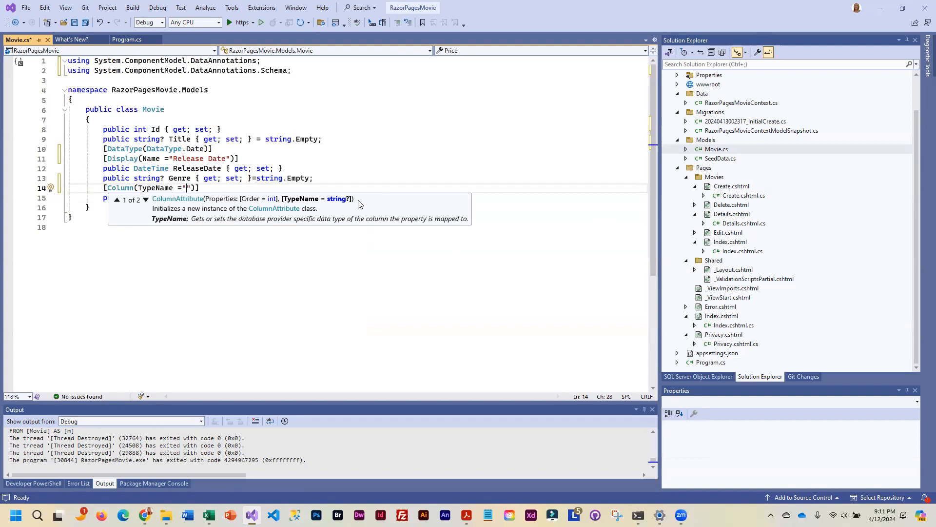
{"action": "type", "text": "decimal"}
{"action": "type", "text": "(18,2"}
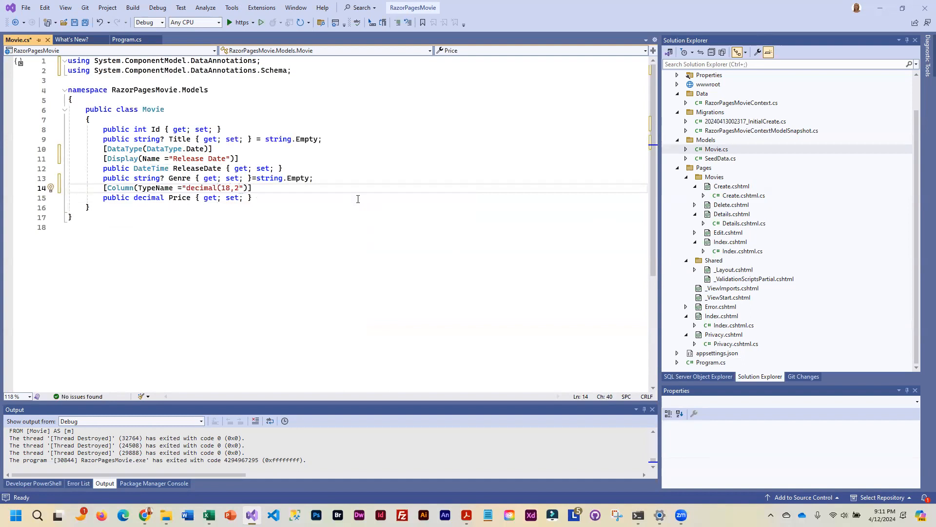
{"action": "type", "text": ")"}
{"action": "key", "text": "End"}
Step: Save Movie.cs, inspect the Movie table columns in SQL Server Object Explorer, then return to Solution Explorer
{"action": "key", "text": "ctrl+s"}
{"action": "left_click", "coordinate": [698, 376]}
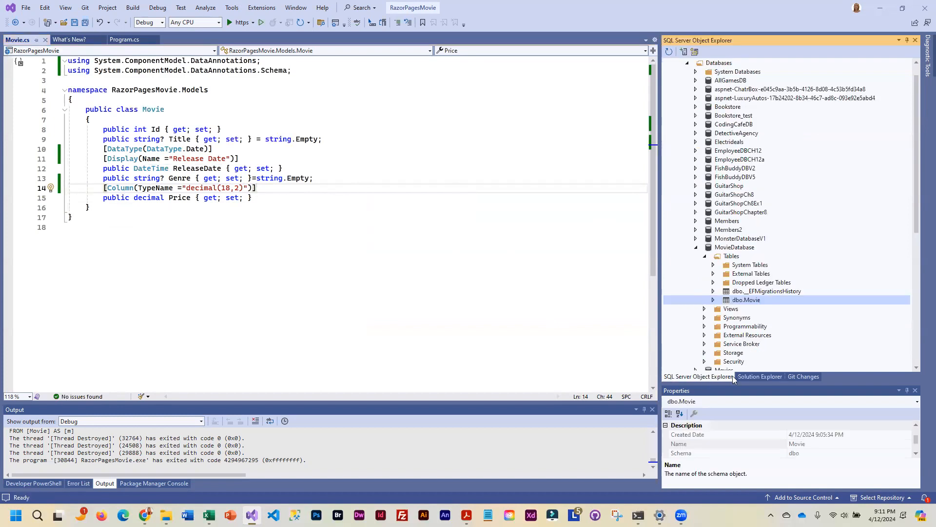
{"action": "left_click", "coordinate": [714, 300]}
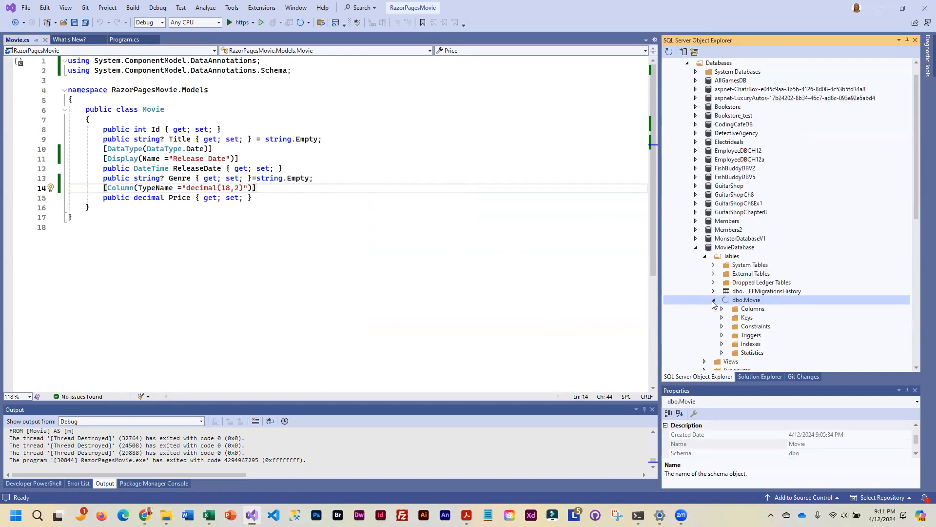
{"action": "left_click", "coordinate": [723, 309]}
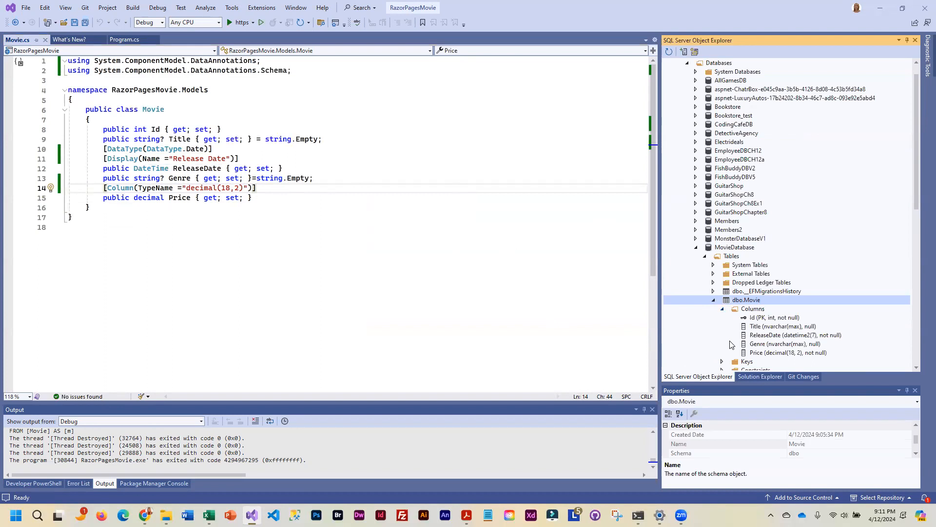
{"action": "scroll", "coordinate": [730, 345], "scroll_direction": "down", "scroll_amount": 1}
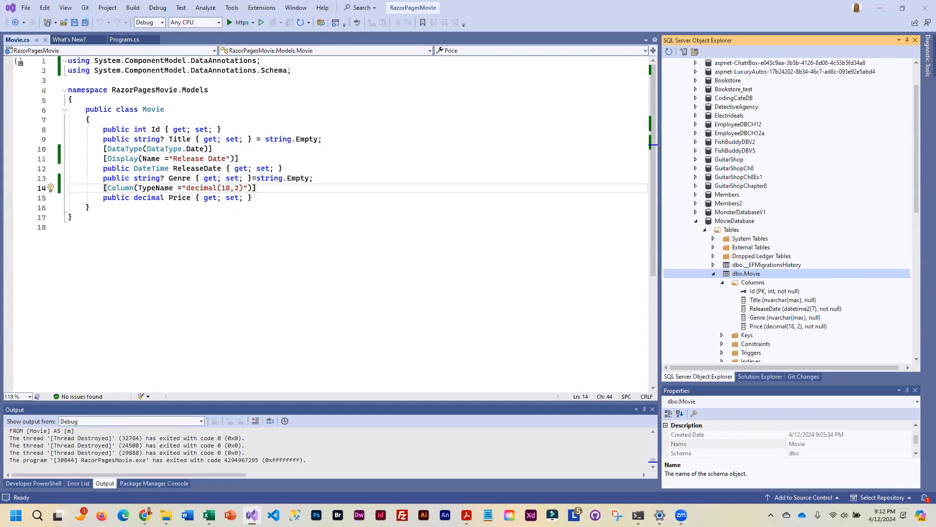
{"action": "left_click", "coordinate": [760, 376]}
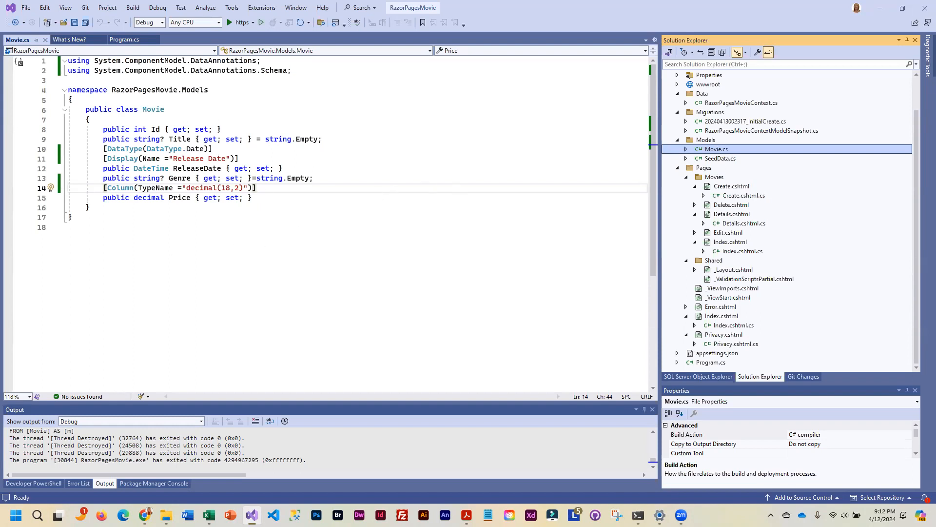
Step: Review the asp-page links in Movies Index.cshtml, then open Edit.cshtml
{"action": "left_click", "coordinate": [710, 241]}
{"action": "scroll", "coordinate": [373, 258], "scroll_direction": "down", "scroll_amount": 4}
{"action": "scroll", "coordinate": [292, 278], "scroll_direction": "down", "scroll_amount": 4}
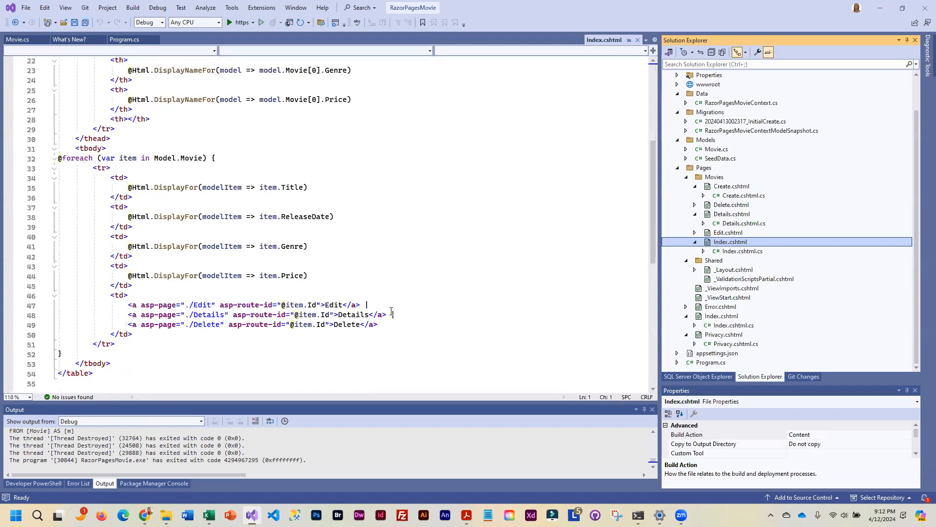
{"action": "scroll", "coordinate": [219, 299], "scroll_direction": "down", "scroll_amount": 3}
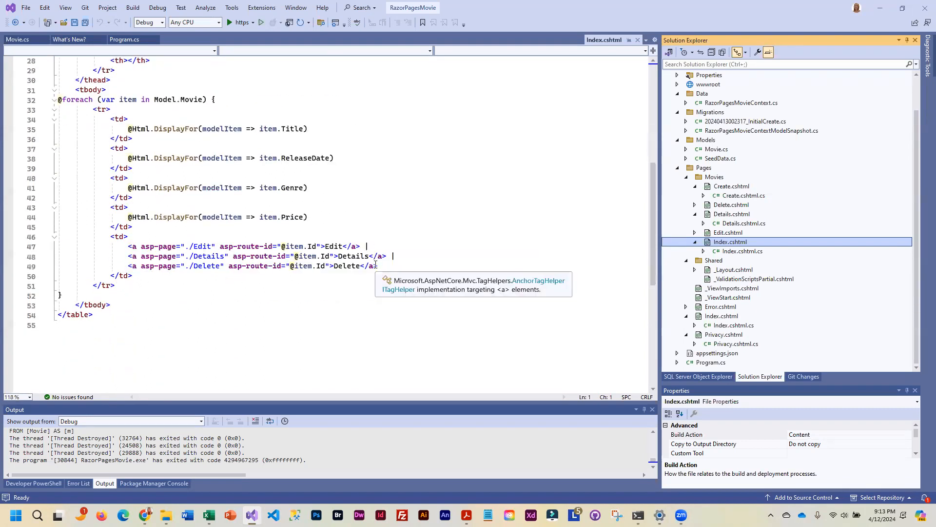
{"action": "mouse_move", "coordinate": [160, 246]}
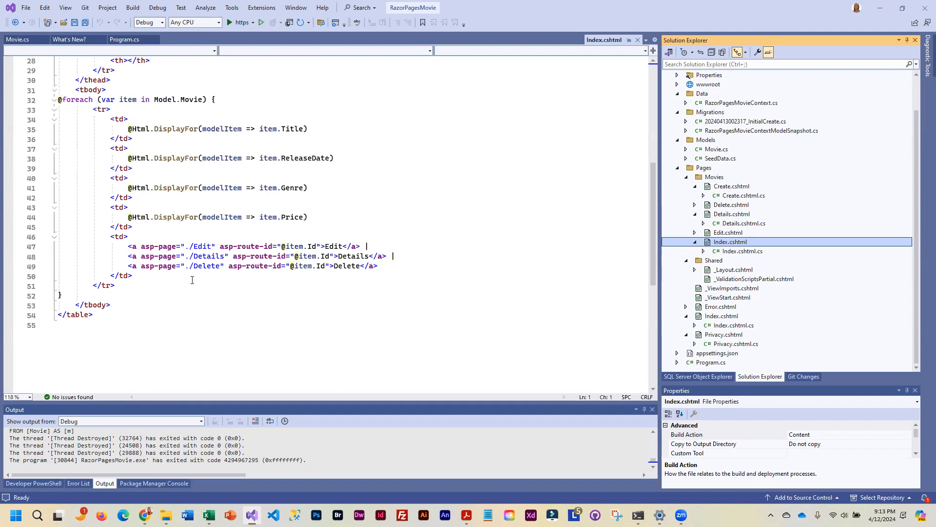
{"action": "mouse_move", "coordinate": [159, 304]}
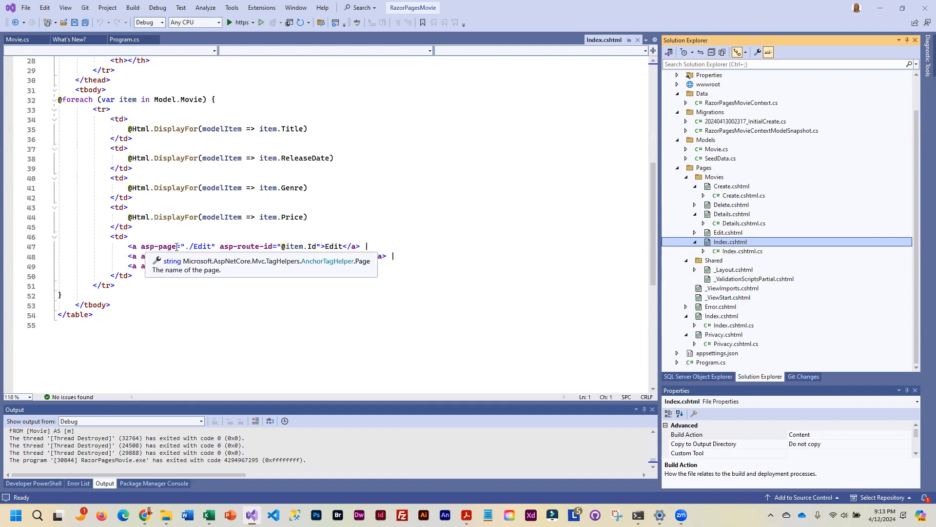
{"action": "double_click", "coordinate": [160, 246]}
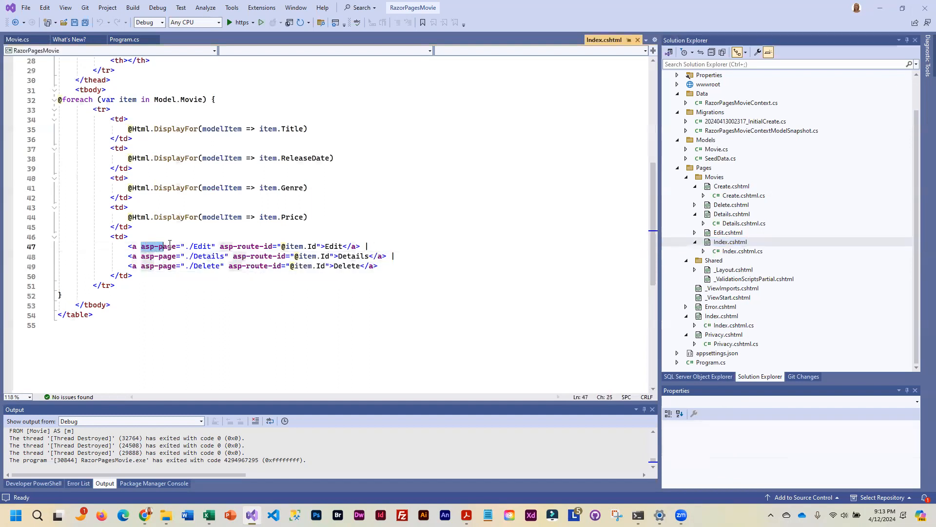
{"action": "left_click_drag", "start_coordinate": [171, 247], "coordinate": [181, 246]}
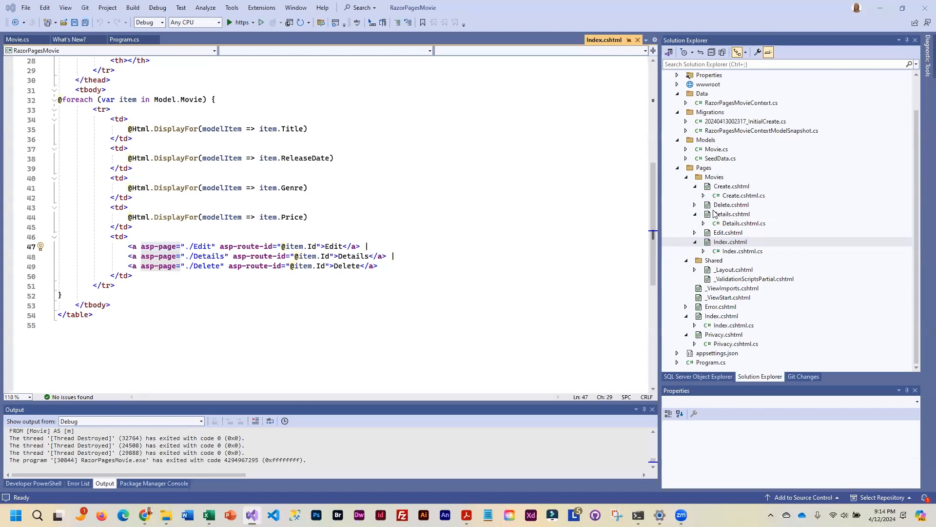
{"action": "left_click", "coordinate": [706, 232]}
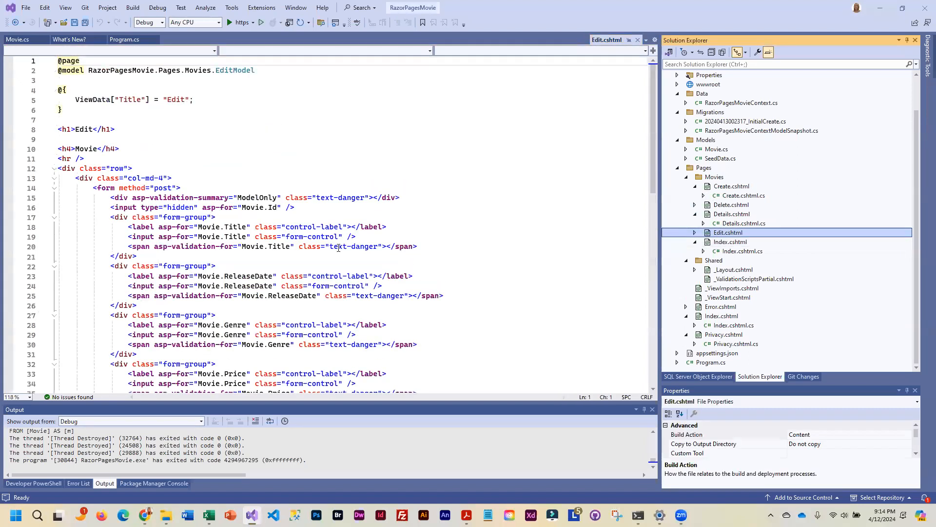
{"action": "scroll", "coordinate": [518, 265], "scroll_direction": "down", "scroll_amount": 3}
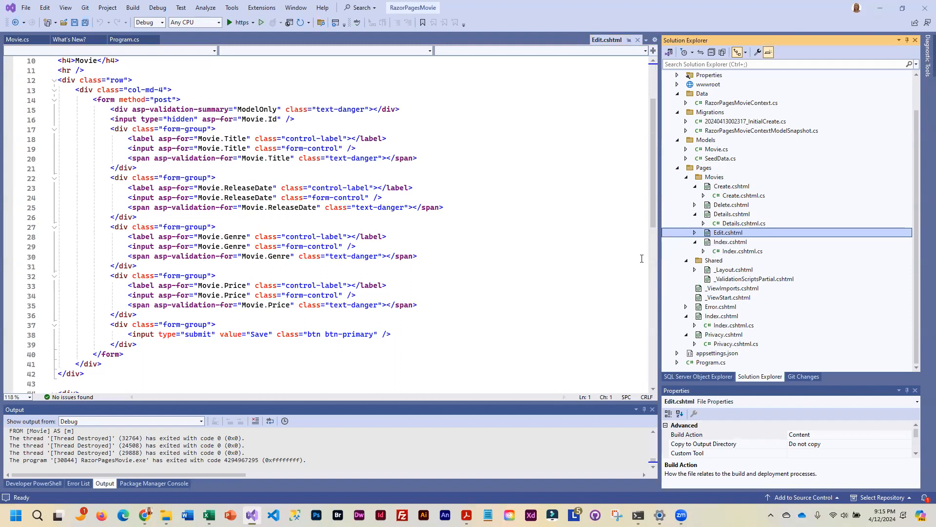
Step: Open Edit.cshtml.cs and highlight the EditModel context field and constructor
{"action": "left_click", "coordinate": [695, 233]}
{"action": "left_click", "coordinate": [739, 241]}
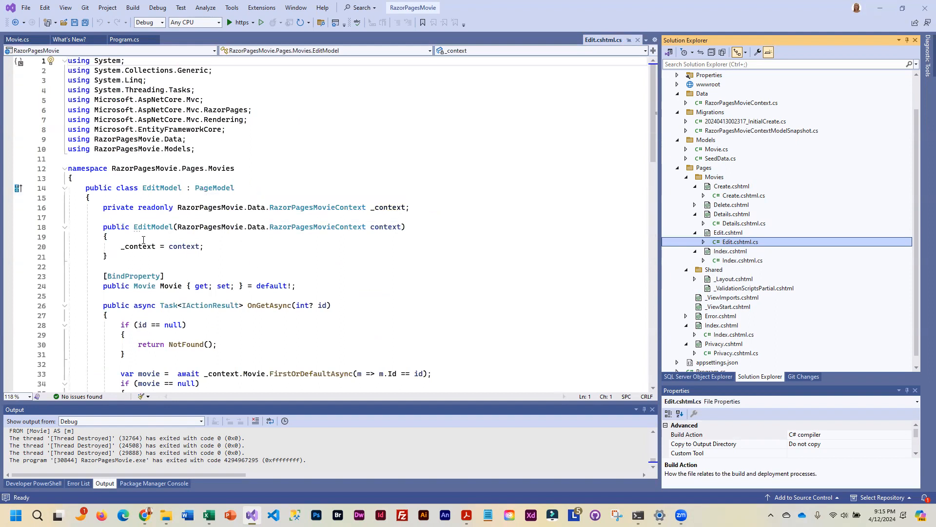
{"action": "left_click_drag", "start_coordinate": [102, 207], "coordinate": [107, 256]}
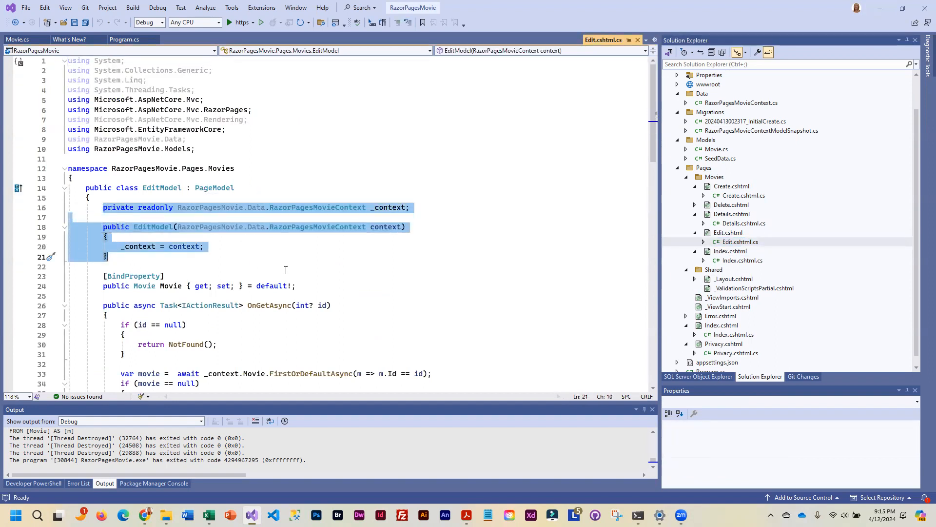
{"action": "scroll", "coordinate": [286, 271], "scroll_direction": "down", "scroll_amount": 2}
{"action": "scroll", "coordinate": [286, 271], "scroll_direction": "down", "scroll_amount": 2}
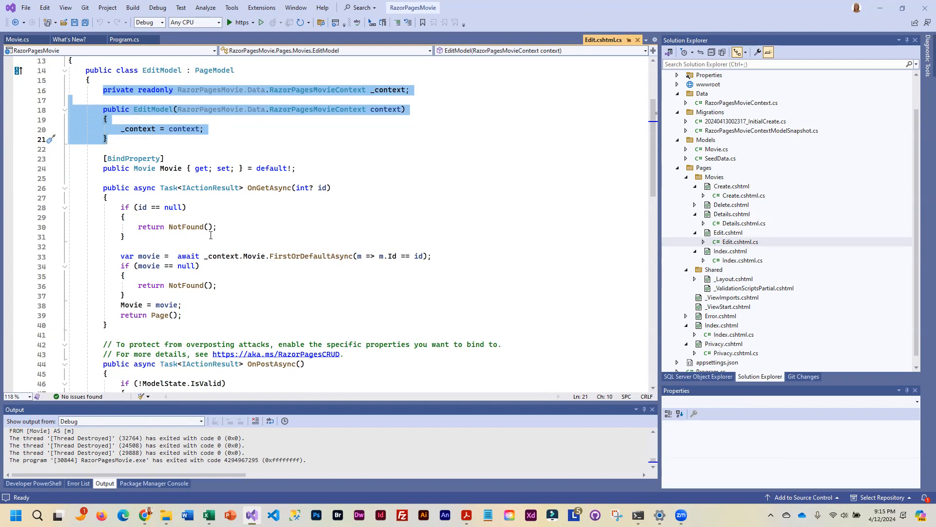
{"action": "scroll", "coordinate": [126, 222], "scroll_direction": "down", "scroll_amount": 1}
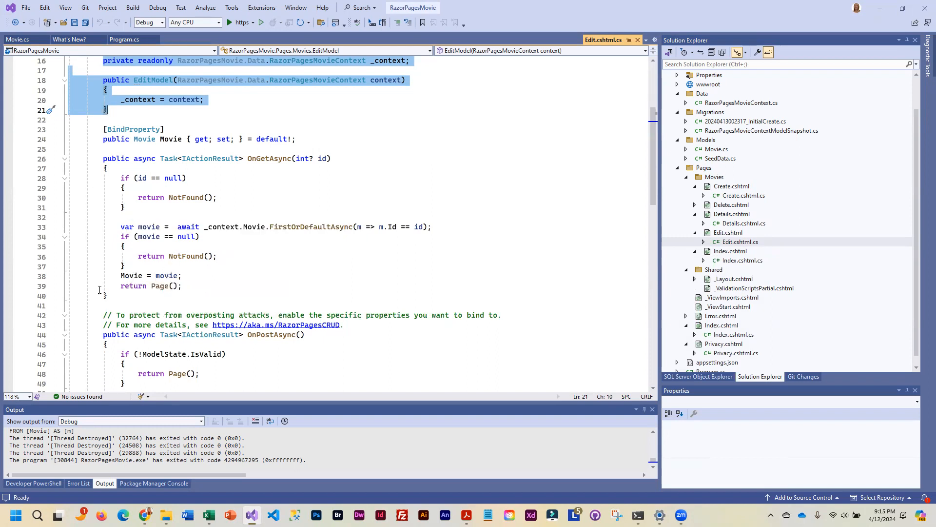
{"action": "scroll", "coordinate": [227, 343], "scroll_direction": "down", "scroll_amount": 3}
{"action": "scroll", "coordinate": [227, 344], "scroll_direction": "down", "scroll_amount": 2}
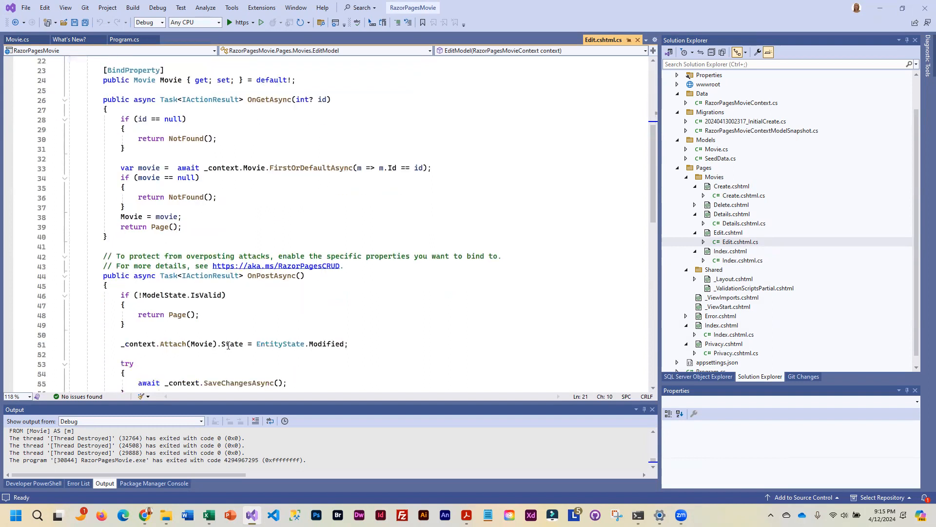
{"action": "scroll", "coordinate": [228, 344], "scroll_direction": "down", "scroll_amount": 2}
{"action": "scroll", "coordinate": [228, 343], "scroll_direction": "down", "scroll_amount": 2}
{"action": "scroll", "coordinate": [228, 344], "scroll_direction": "down", "scroll_amount": 1}
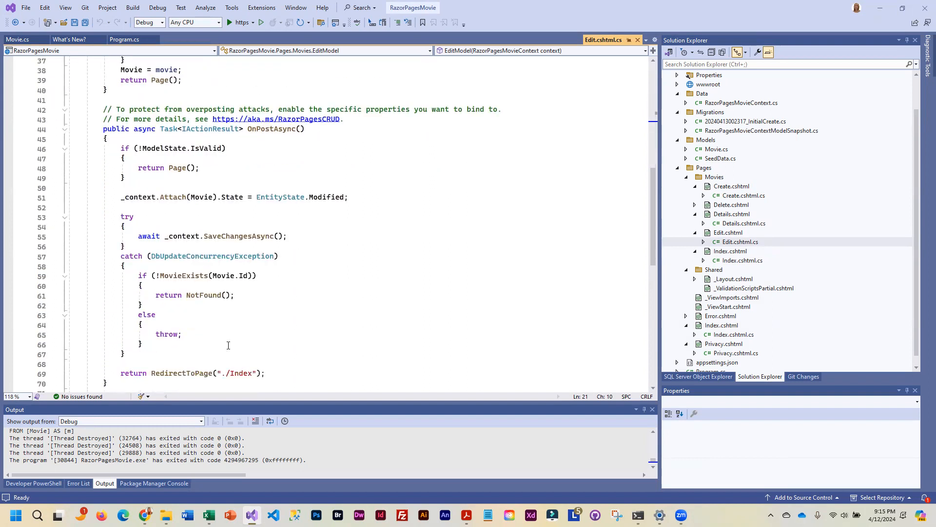
{"action": "scroll", "coordinate": [227, 344], "scroll_direction": "down", "scroll_amount": 1}
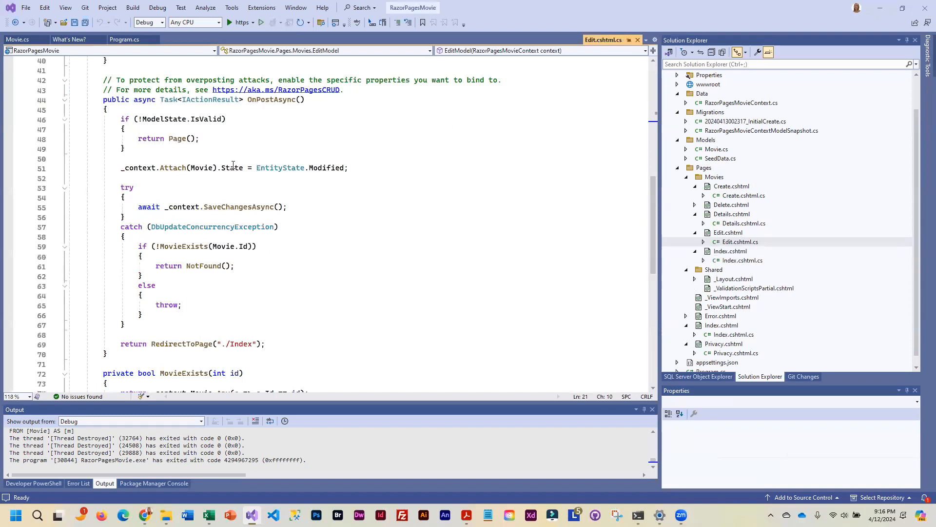
{"action": "scroll", "coordinate": [311, 314], "scroll_direction": "down", "scroll_amount": 1}
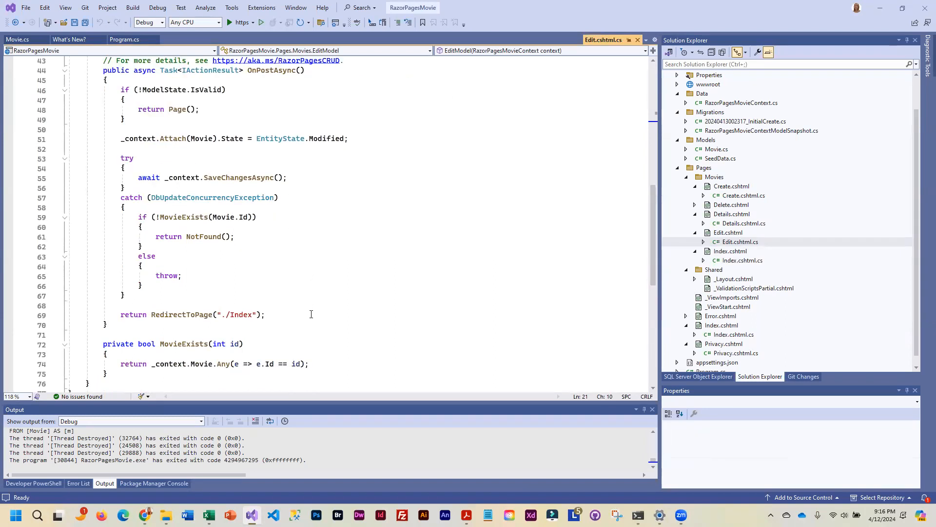
{"action": "scroll", "coordinate": [311, 315], "scroll_direction": "down", "scroll_amount": 1}
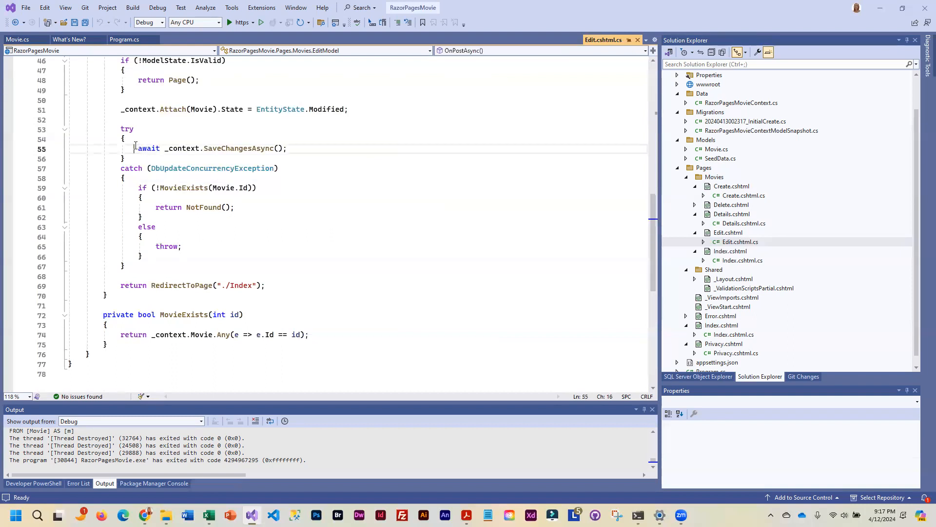
{"action": "left_click_drag", "start_coordinate": [136, 149], "coordinate": [160, 148]}
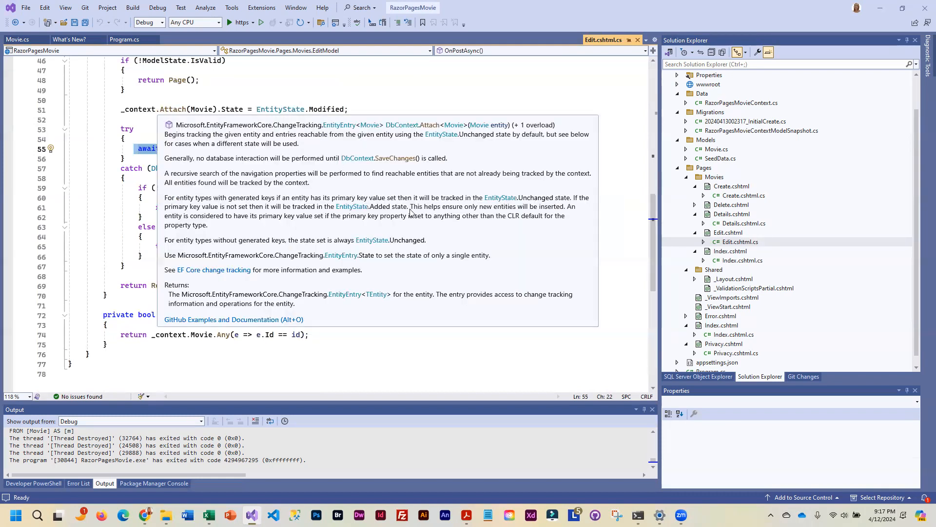
{"action": "mouse_move", "coordinate": [172, 109]}
{"action": "left_click", "coordinate": [155, 129]}
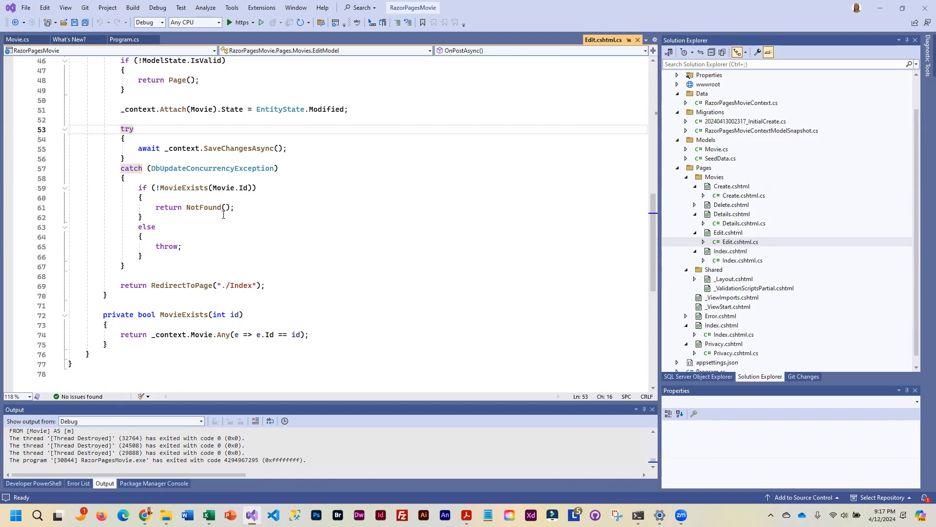
{"action": "left_click_drag", "start_coordinate": [139, 148], "coordinate": [281, 149]}
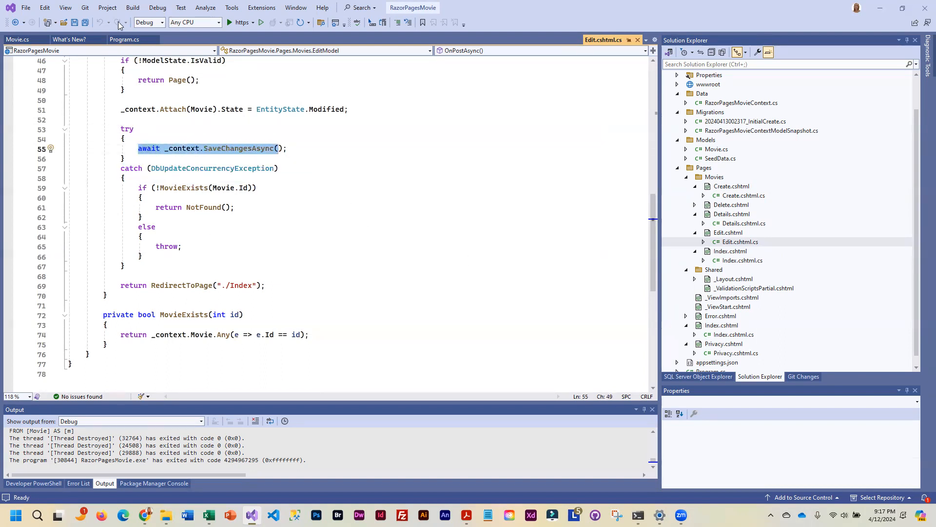
Step: Save all files and rebuild and launch the RazorPagesMovie app
{"action": "left_click", "coordinate": [85, 23]}
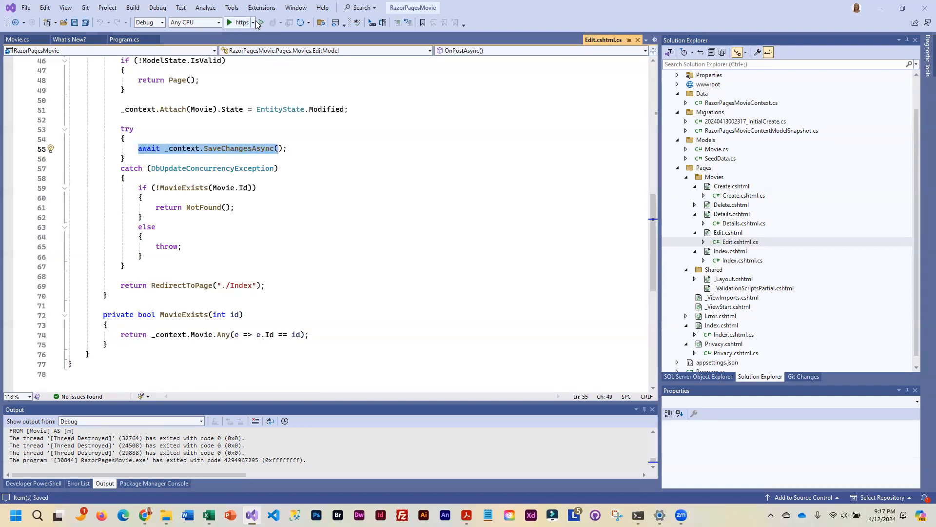
{"action": "left_click", "coordinate": [244, 22]}
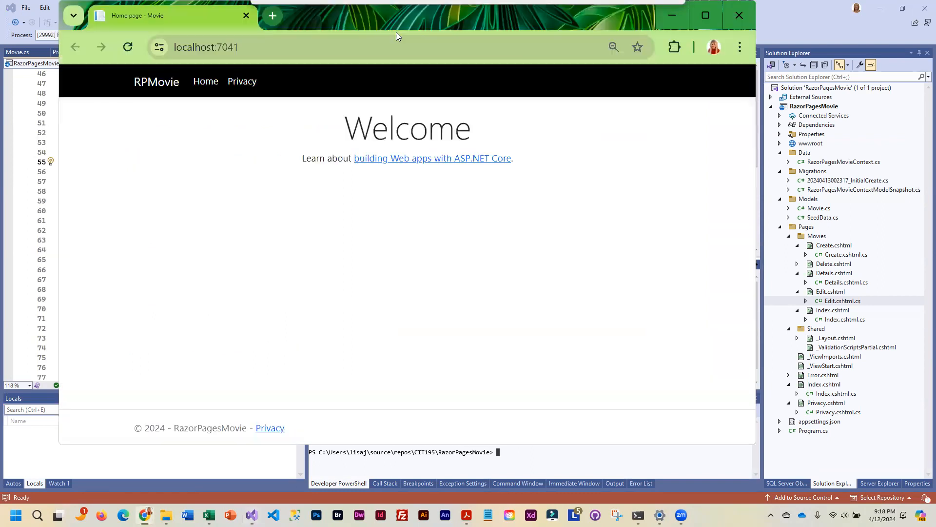
Step: Navigate to the Movies Index page and inspect the Release Date column header
{"action": "left_click", "coordinate": [395, 46]}
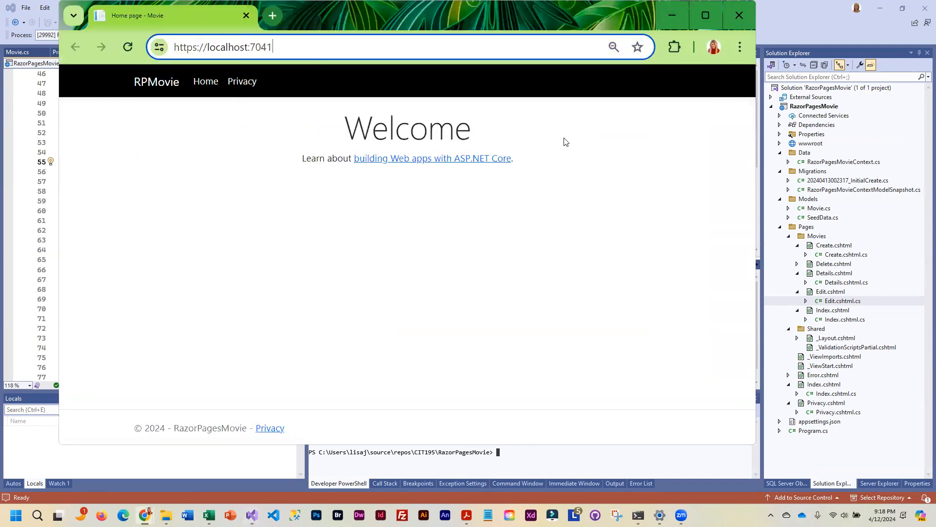
{"action": "type", "text": "/"}
{"action": "key", "text": "Return"}
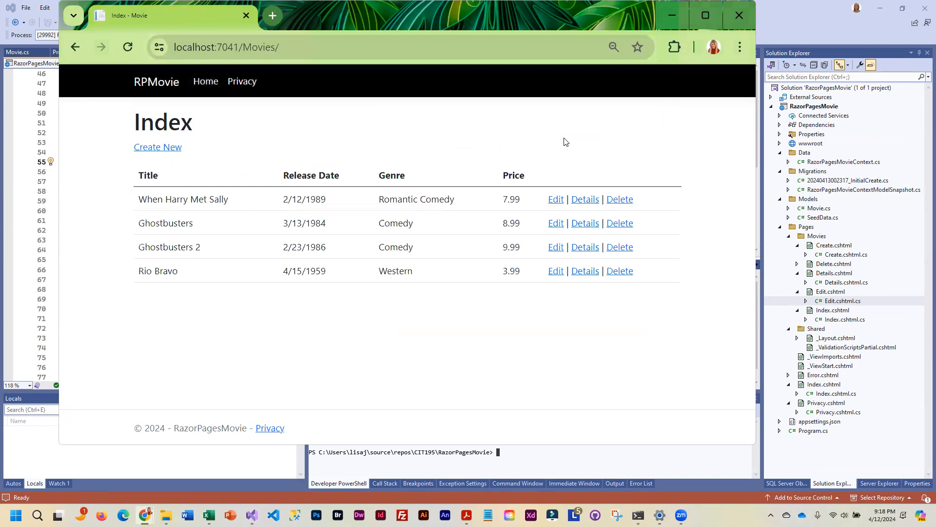
{"action": "left_click_drag", "start_coordinate": [282, 177], "coordinate": [344, 176]}
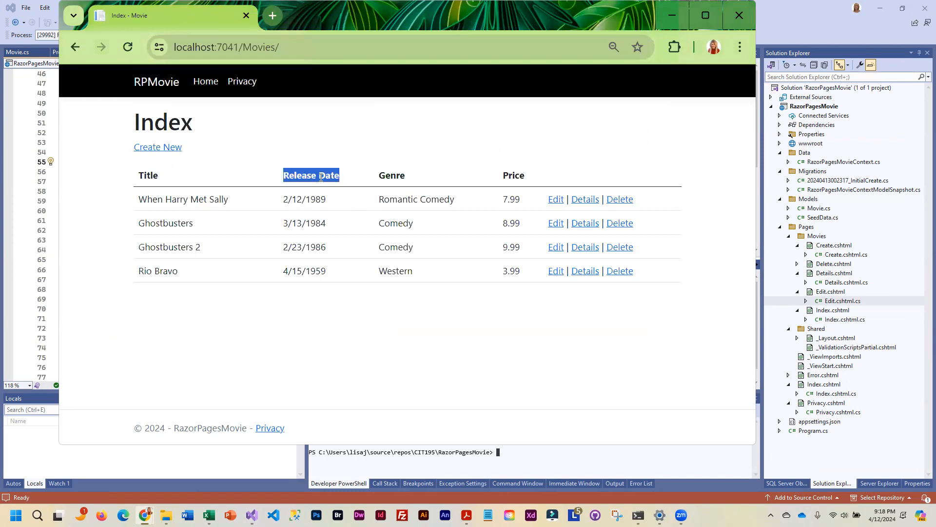
{"action": "left_click", "coordinate": [320, 176]}
{"action": "left_click_drag", "start_coordinate": [313, 176], "coordinate": [326, 176]}
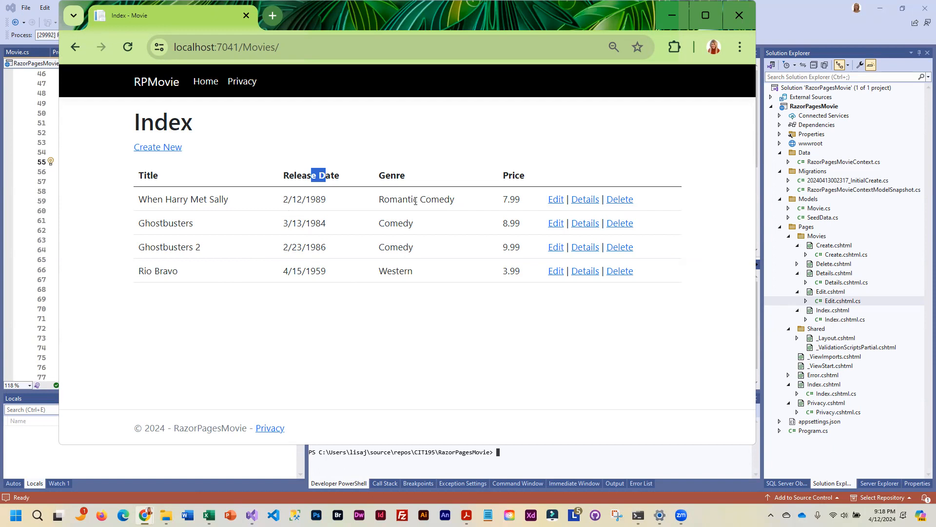
{"action": "left_click", "coordinate": [215, 186]}
Step: View the Edit page for When Harry Met Sally and switch back to Visual Studio
{"action": "left_click", "coordinate": [556, 199]}
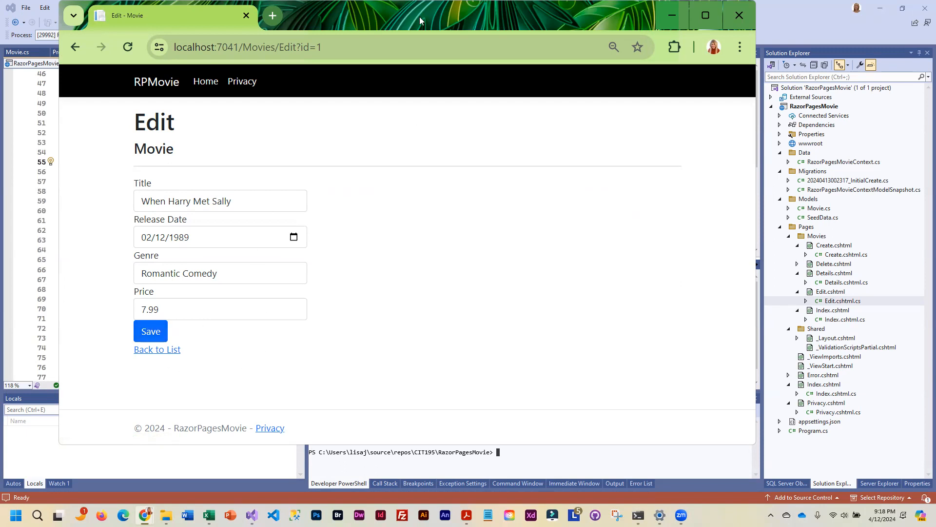
{"action": "key", "text": "alt+Tab"}
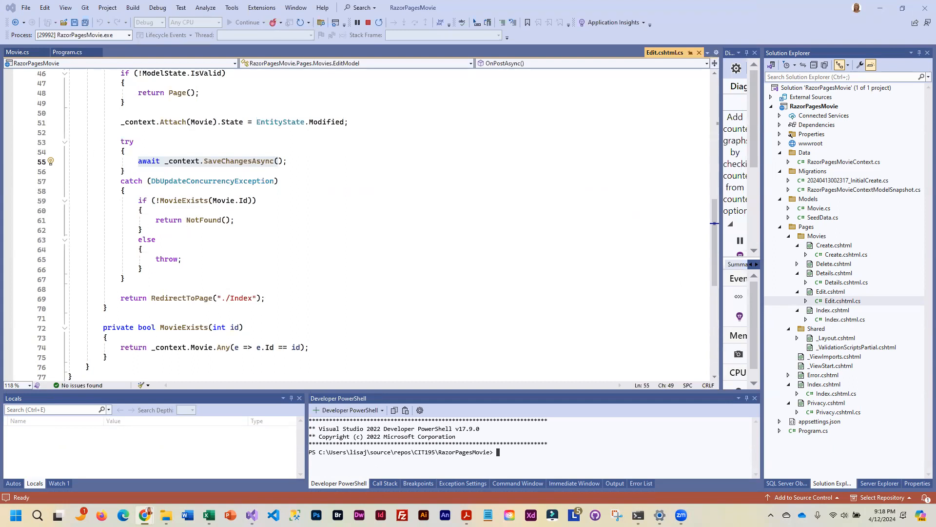
Step: Stop debugging the RazorPagesMovie app with Shift+F5 to restore the editing layout
{"action": "triple_click", "coordinate": [278, 161]}
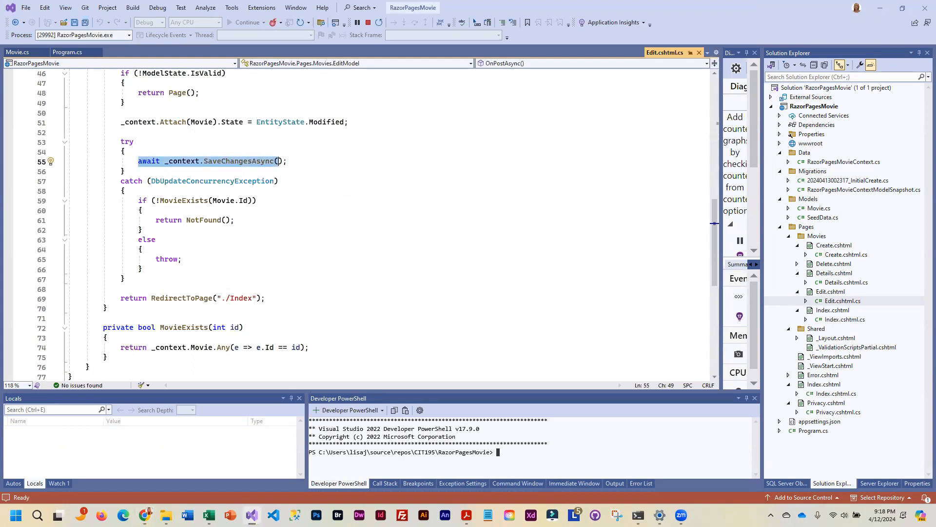
{"action": "key", "text": "shift+F5"}
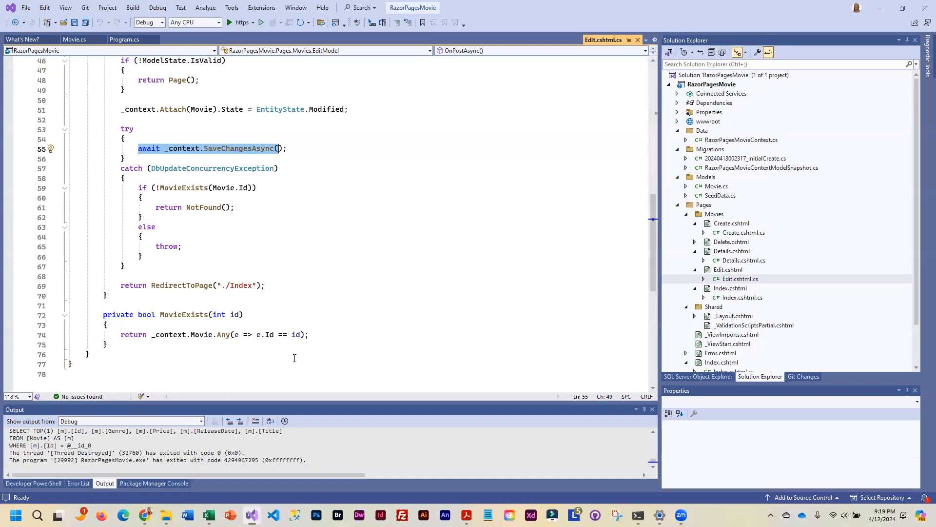
Step: Run add-migration updatePrice and update-database in the Package Manager Console
{"action": "left_click", "coordinate": [144, 484]}
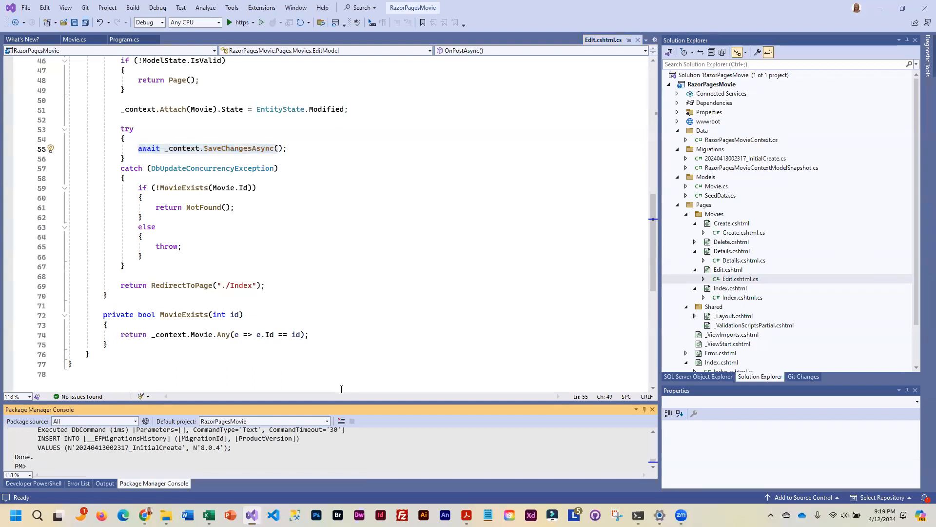
{"action": "type", "text": "add-"}
{"action": "type", "text": "migration"}
{"action": "type", "text": " updatePr"}
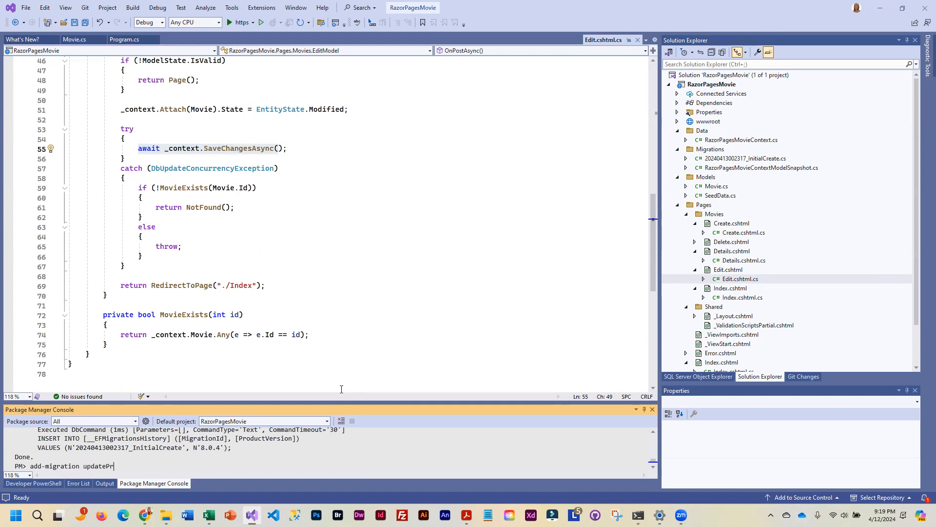
{"action": "type", "text": "ice"}
{"action": "key", "text": "Return"}
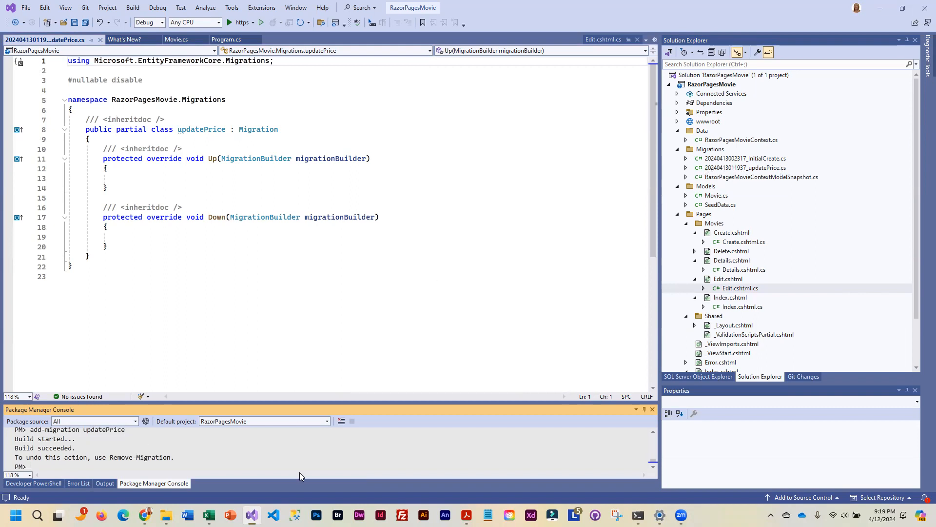
{"action": "type", "text": "update-database"}
{"action": "key", "text": "Return"}
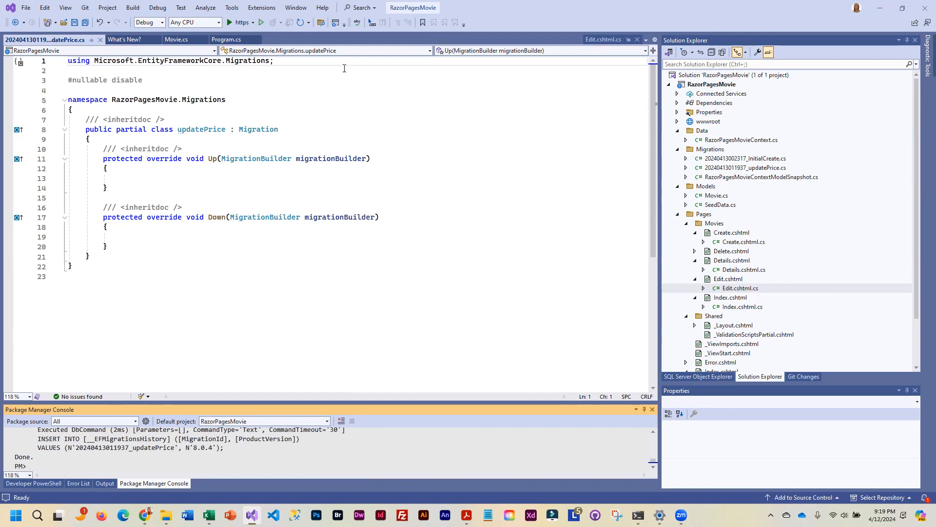
Step: Relaunch the app and load localhost:7041/Movies/ showing the Movies Index
{"action": "left_click", "coordinate": [241, 22]}
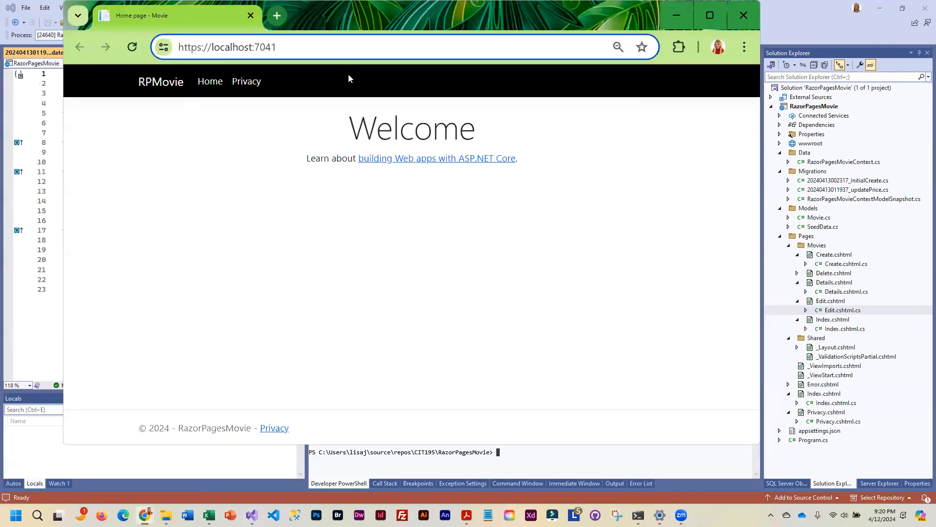
{"action": "left_click", "coordinate": [348, 47]}
{"action": "type", "text": "/Movies/"}
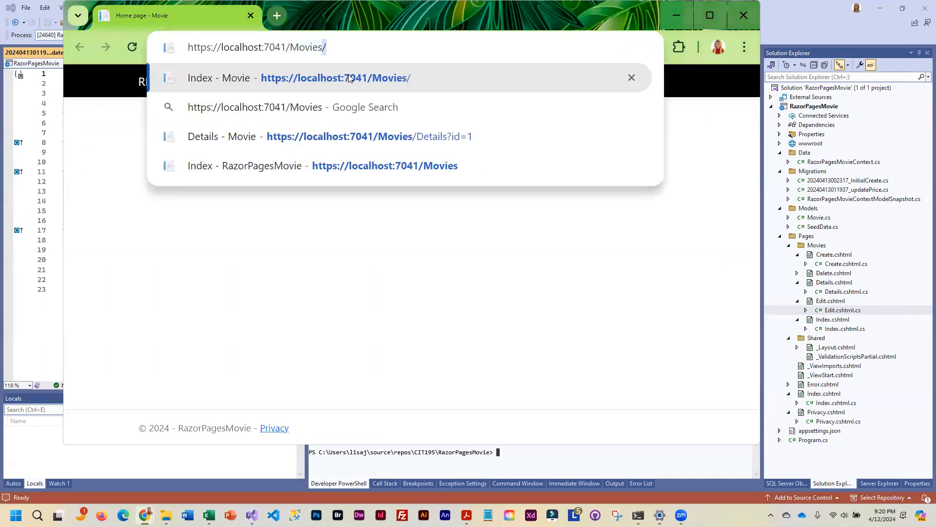
{"action": "key", "text": "Return"}
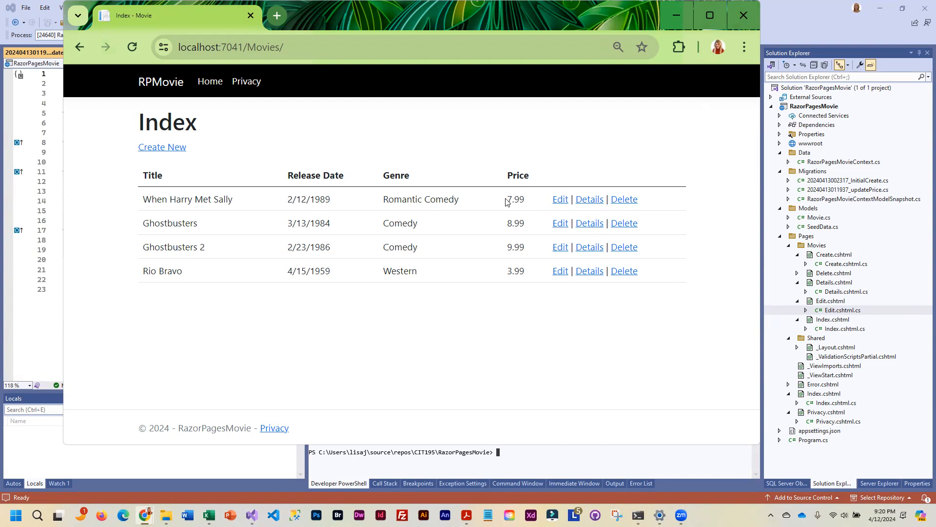
Step: Show the Edit, Delete and Details pages for When Harry Met Sally, then close the browser
{"action": "left_click", "coordinate": [560, 199]}
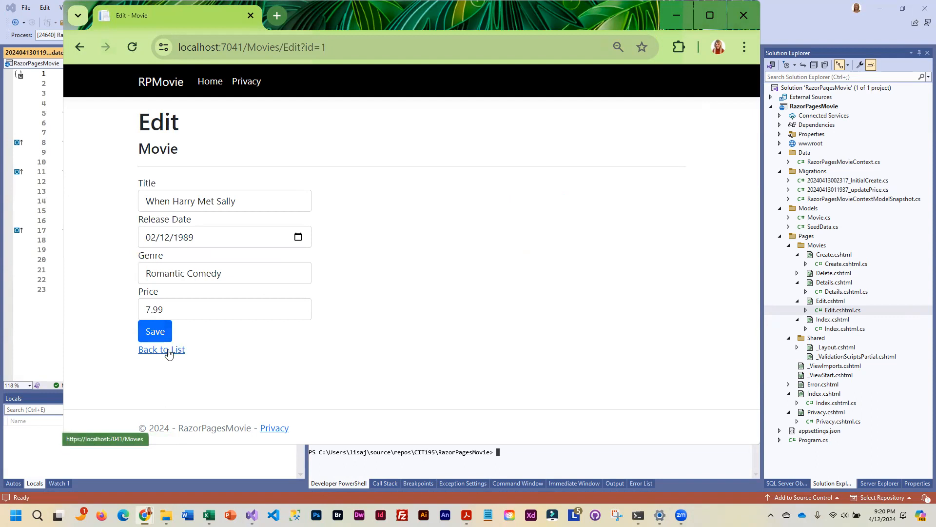
{"action": "left_click", "coordinate": [168, 352]}
{"action": "left_click", "coordinate": [624, 200]}
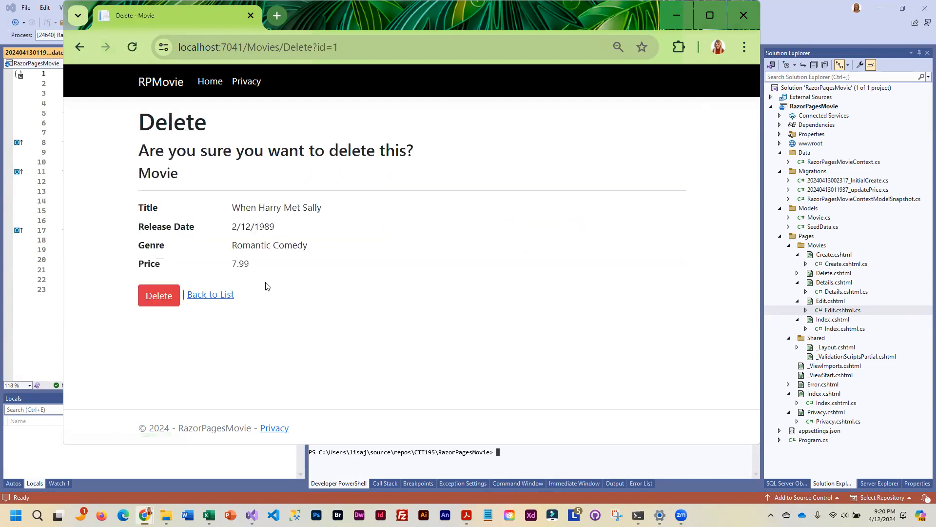
{"action": "left_click", "coordinate": [211, 297]}
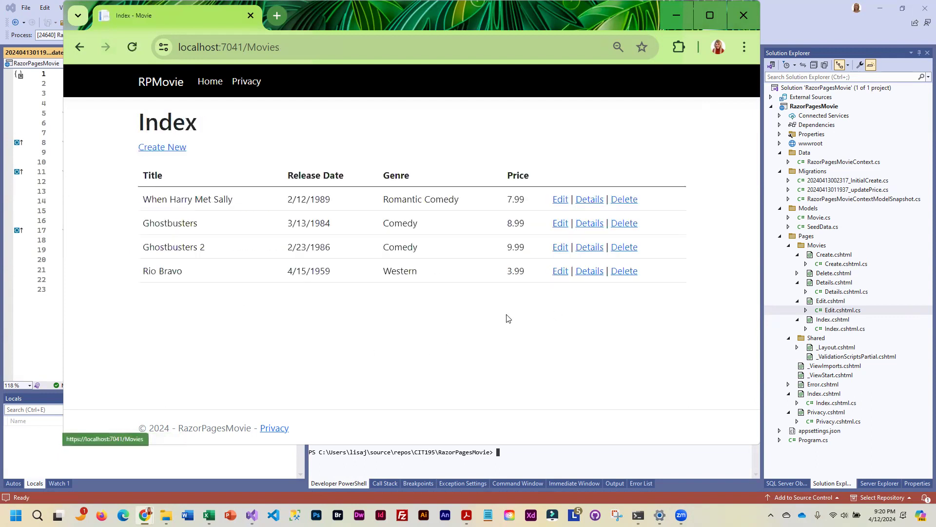
{"action": "left_click", "coordinate": [589, 198]}
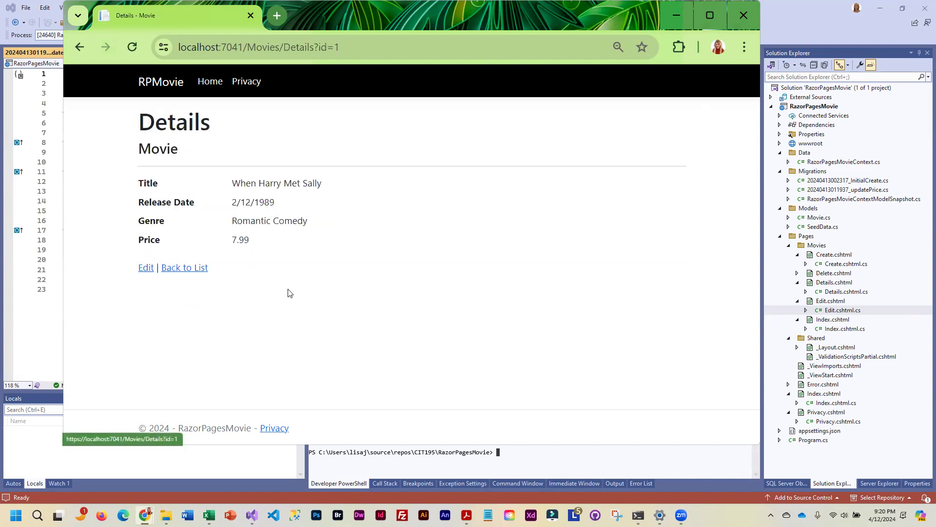
{"action": "left_click", "coordinate": [185, 268]}
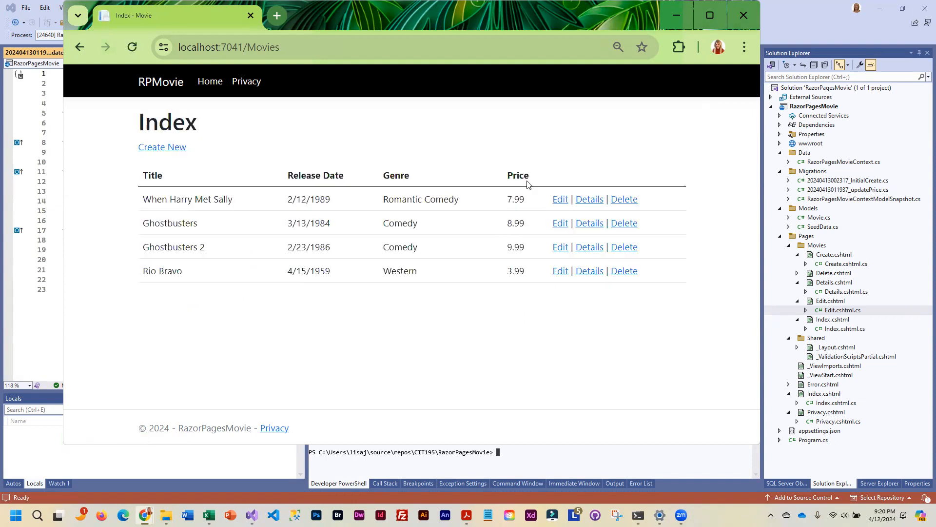
{"action": "left_click", "coordinate": [743, 14]}
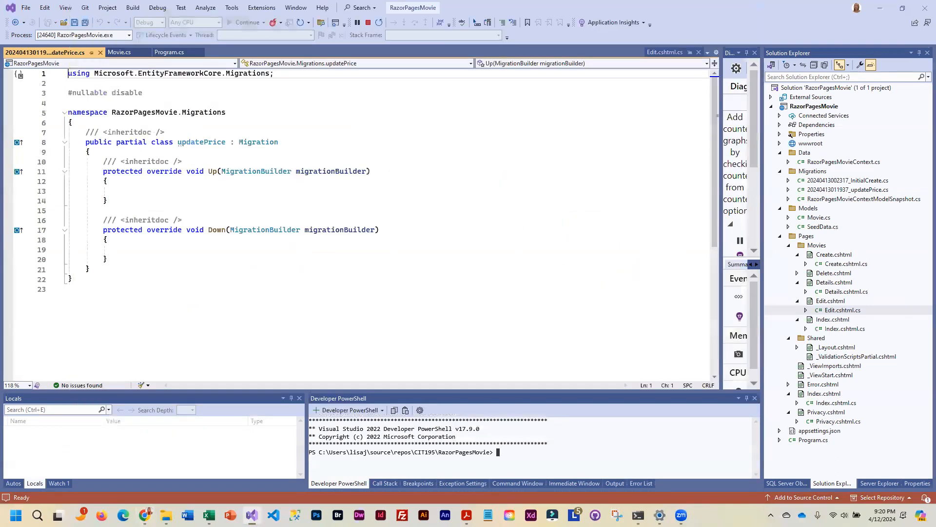